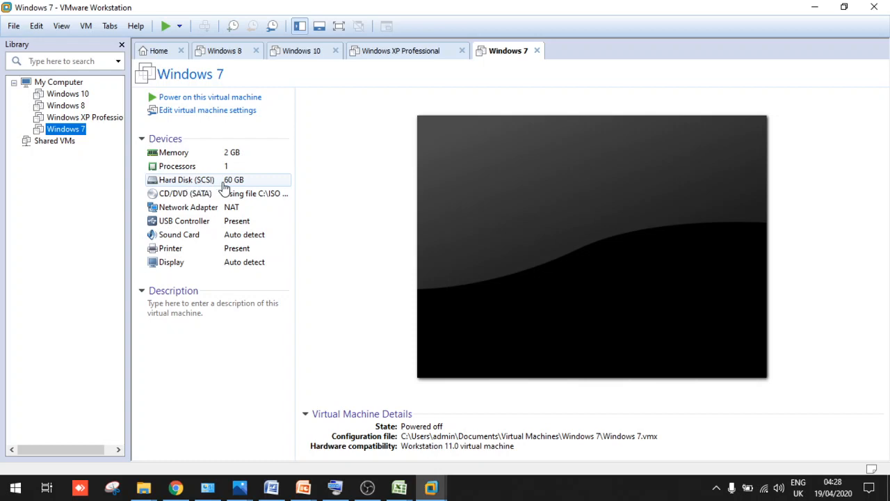
Look over the Windows XP Professional VM, then select the Windows 8 VM in the Library
{"action": "left_click", "coordinate": [71, 119]}
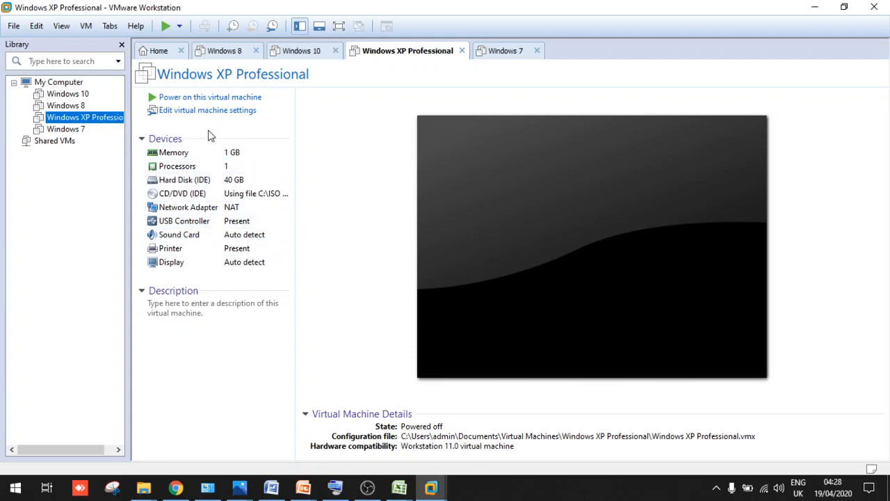
{"action": "left_click", "coordinate": [75, 109]}
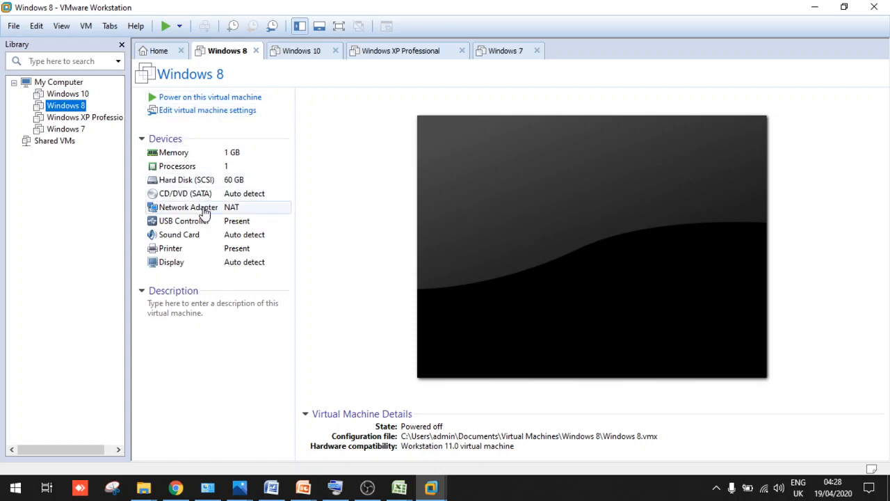
Give the Windows 8 VM 2 GB (2048 MB) of memory, then select the Windows 10 VM
{"action": "double_click", "coordinate": [179, 156]}
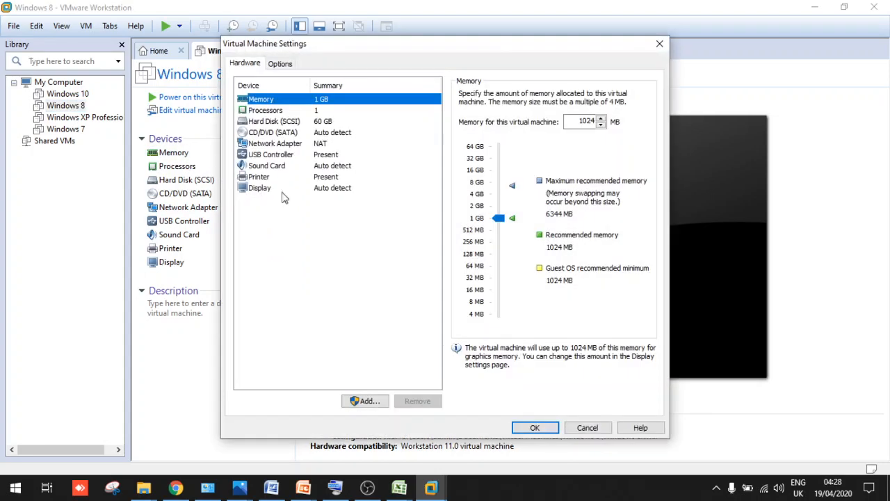
{"action": "left_click", "coordinate": [500, 212]}
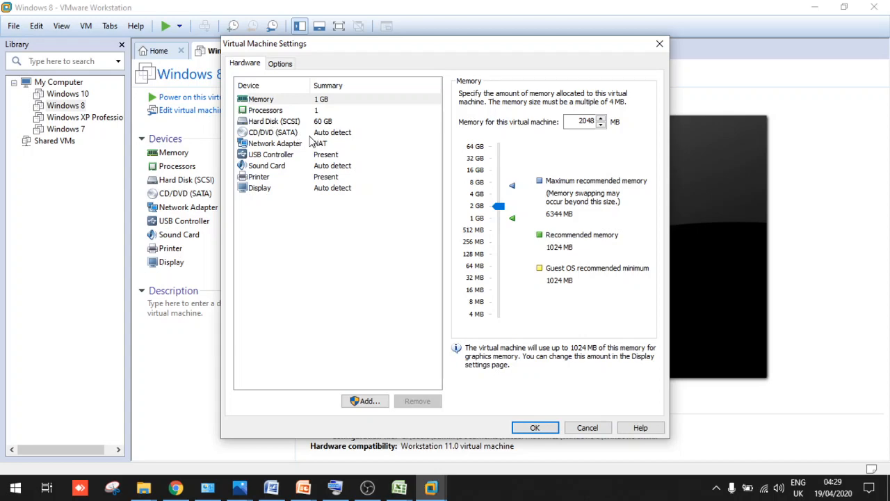
{"action": "left_click", "coordinate": [530, 427]}
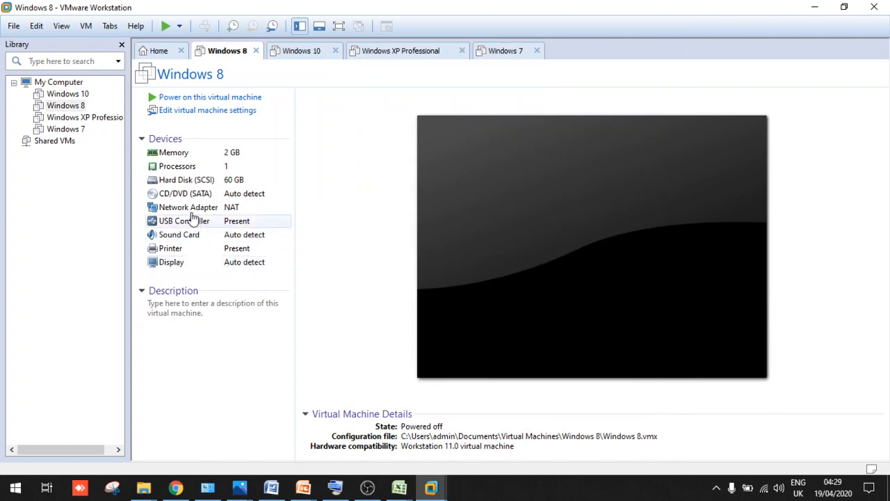
{"action": "left_click", "coordinate": [72, 95]}
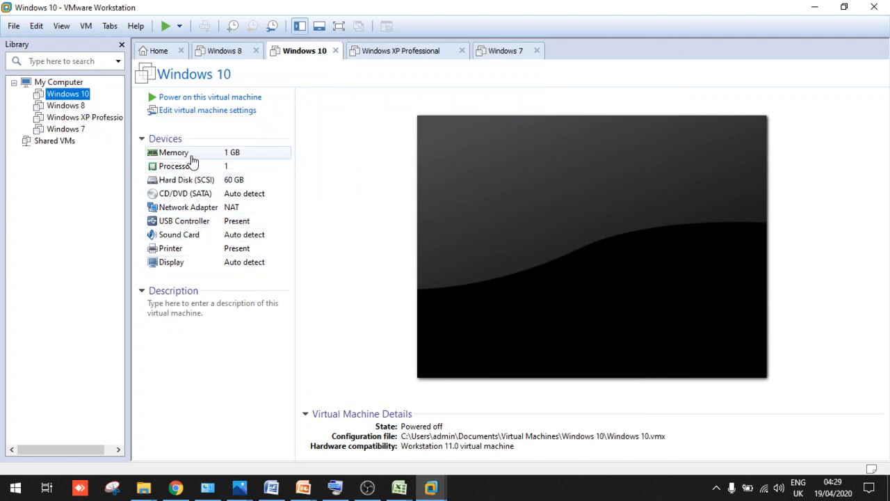
Raise the Windows 10 VM's memory from 1 GB to 2 GB (2048 MB)
{"action": "left_click", "coordinate": [191, 154]}
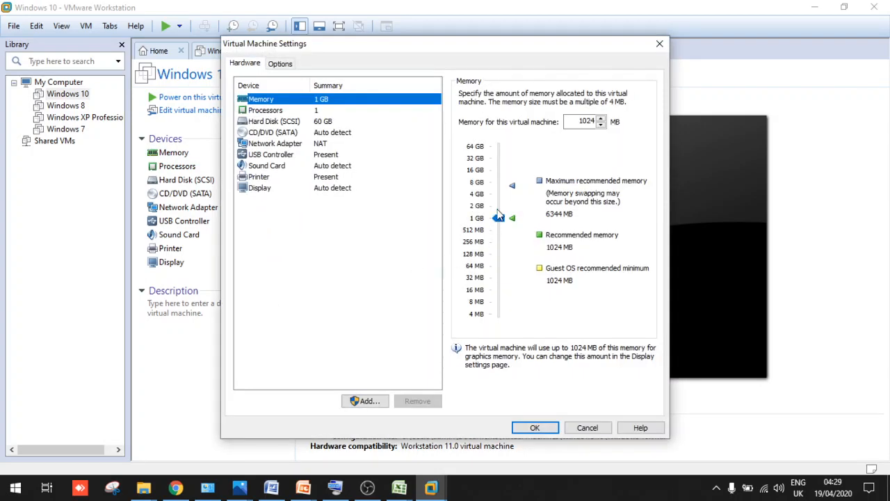
{"action": "left_click_drag", "start_coordinate": [498, 213], "coordinate": [498, 206]}
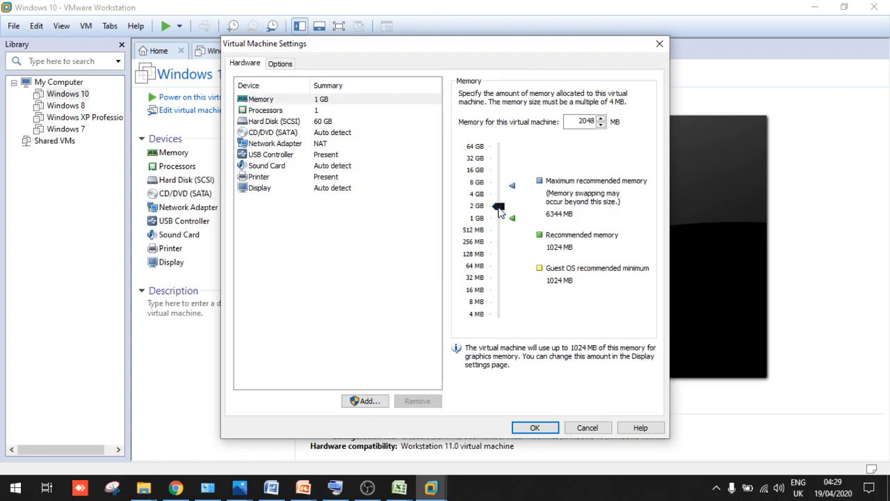
{"action": "left_click", "coordinate": [535, 428]}
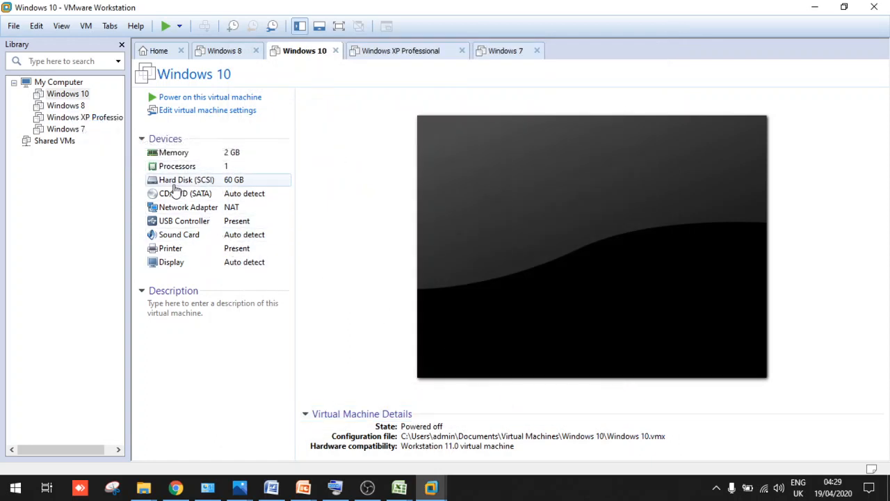
Point the Windows 8 VM's CD/DVD (SATA) drive at C:\ISO for Windows\Windows 8\Win8AIO-9in1.iso
{"action": "left_click", "coordinate": [67, 109]}
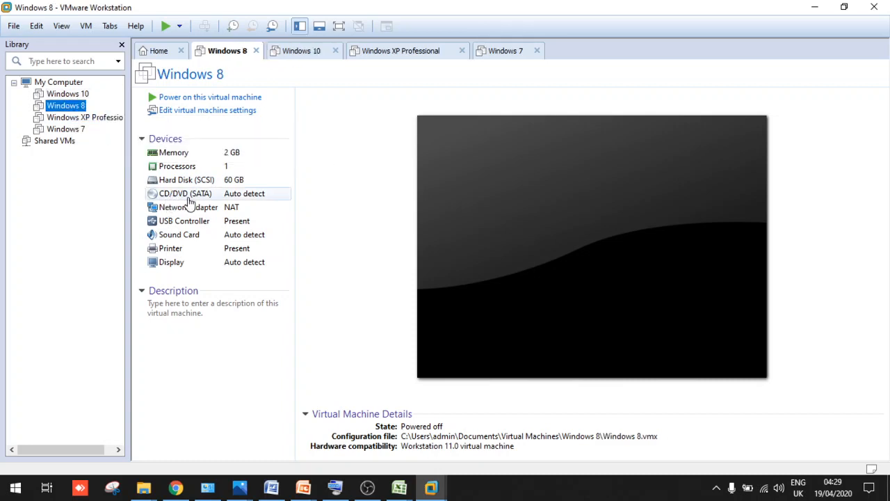
{"action": "double_click", "coordinate": [260, 197]}
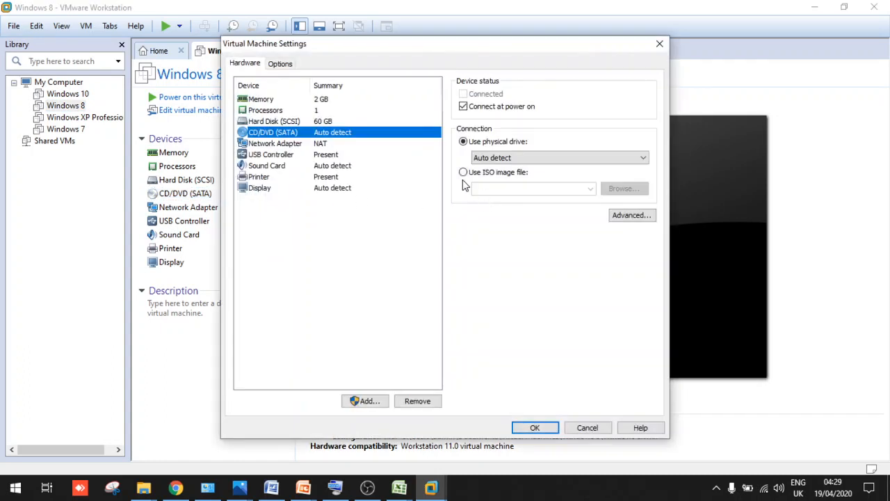
{"action": "left_click", "coordinate": [502, 173]}
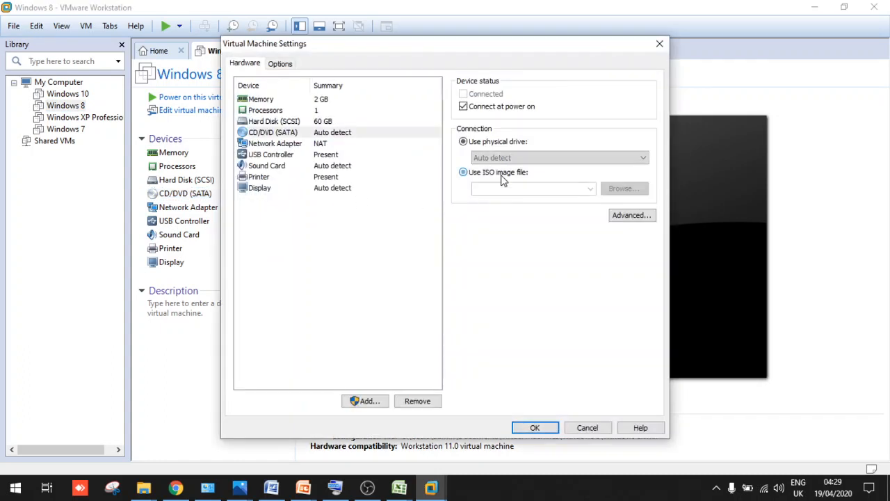
{"action": "left_click", "coordinate": [622, 189]}
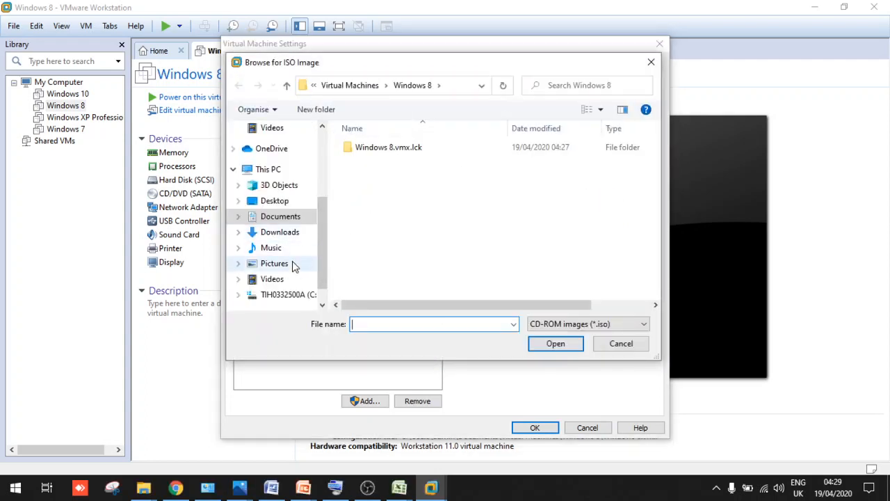
{"action": "left_click", "coordinate": [283, 299]}
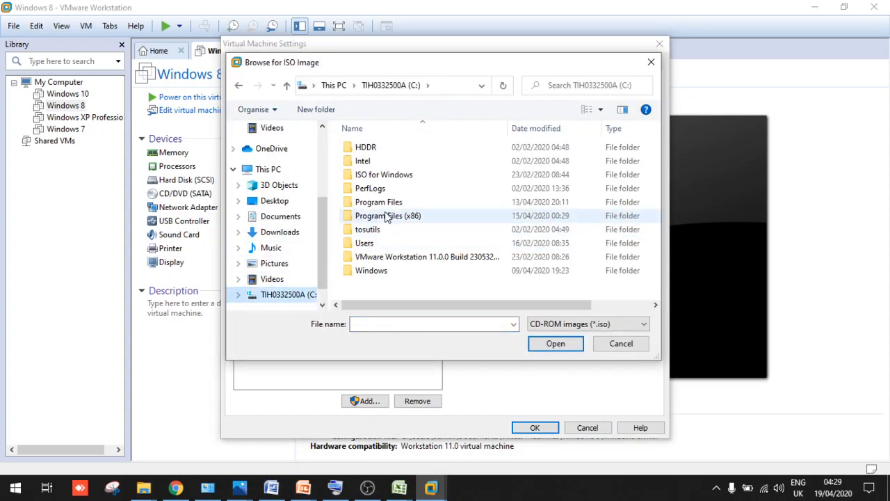
{"action": "double_click", "coordinate": [383, 180]}
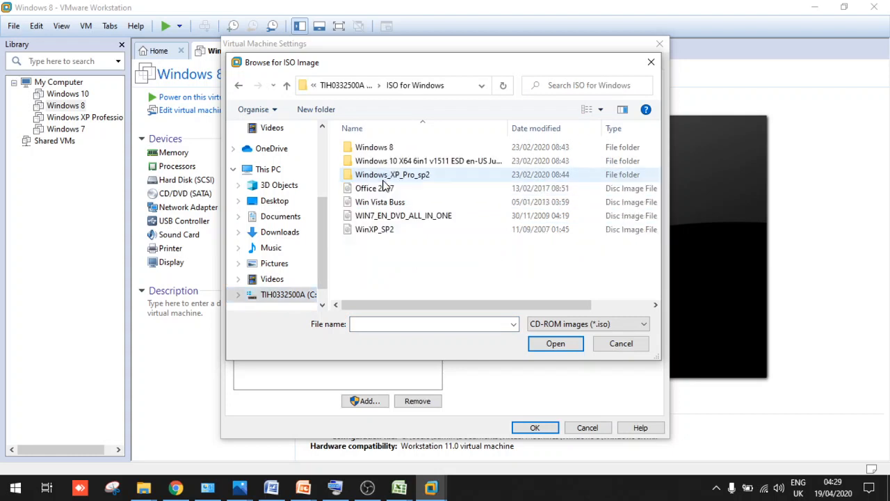
{"action": "double_click", "coordinate": [373, 148]}
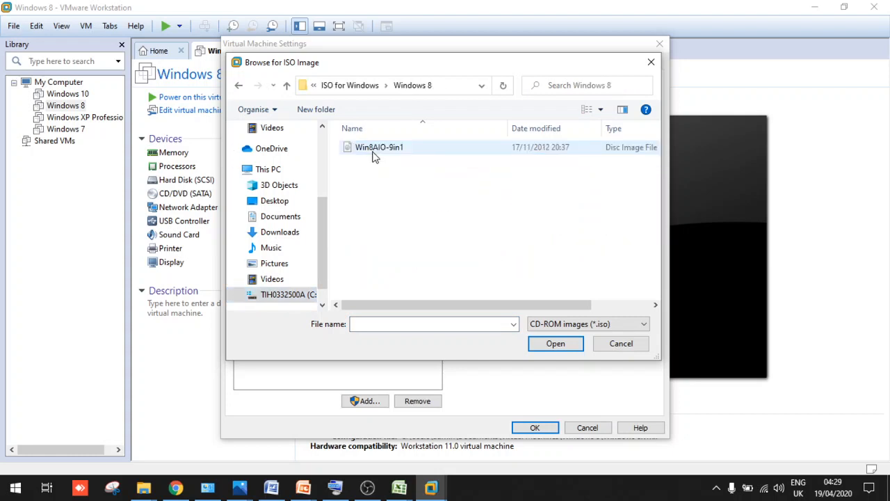
{"action": "double_click", "coordinate": [374, 151]}
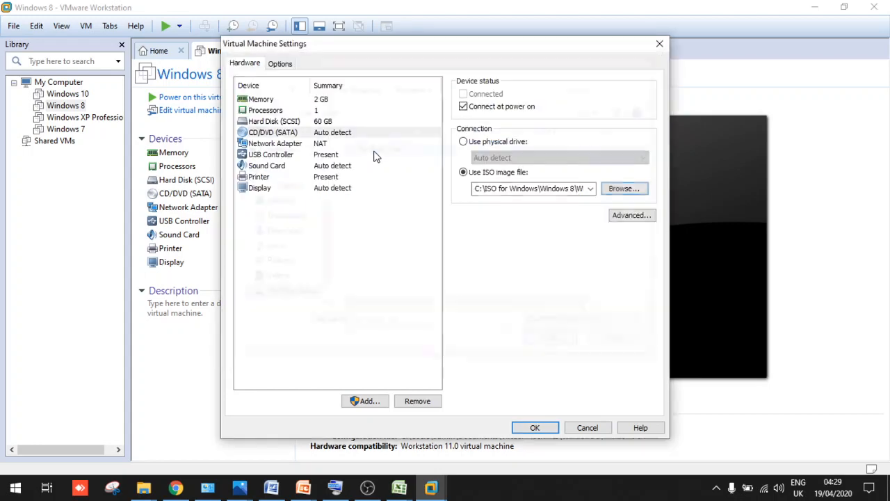
{"action": "left_click", "coordinate": [532, 426]}
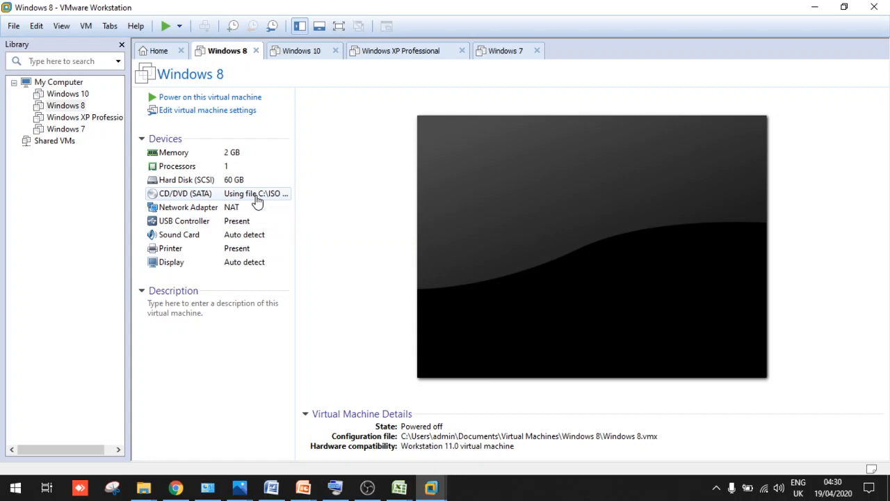
Power on the Windows 8 VM and let it boot from the ISO into Windows Setup
{"action": "left_click", "coordinate": [211, 99]}
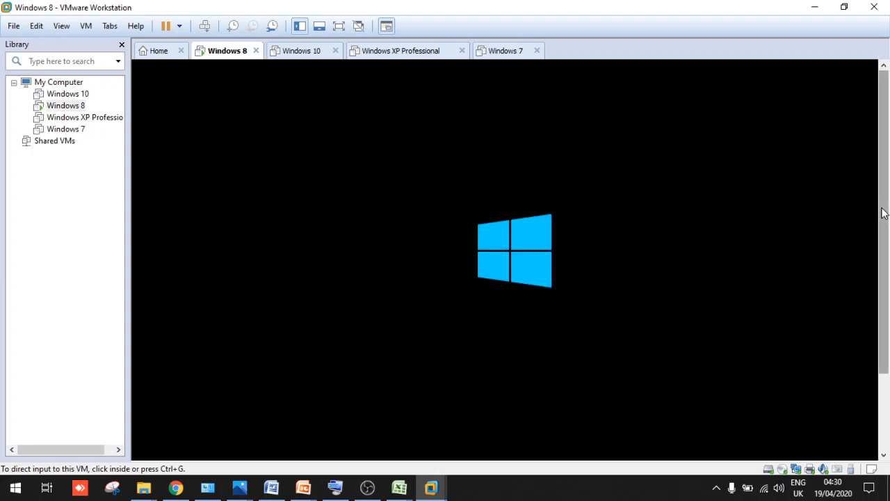
{"action": "left_click_drag", "start_coordinate": [884, 213], "coordinate": [884, 283]}
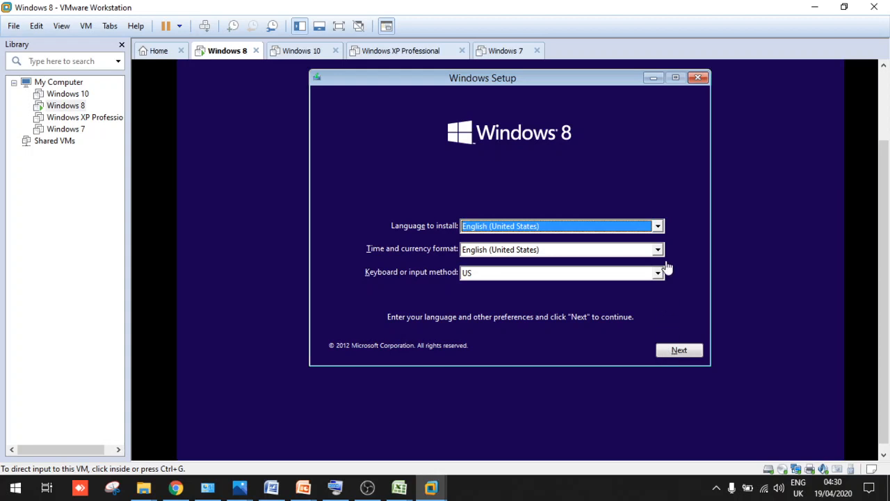
Keep English (United States) for language and format, then start Install now
{"action": "left_click", "coordinate": [658, 224]}
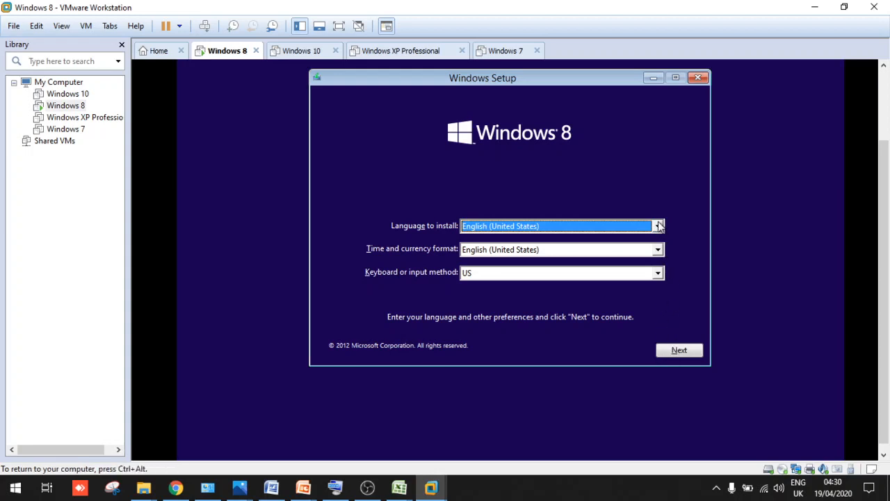
{"action": "left_click", "coordinate": [657, 227]}
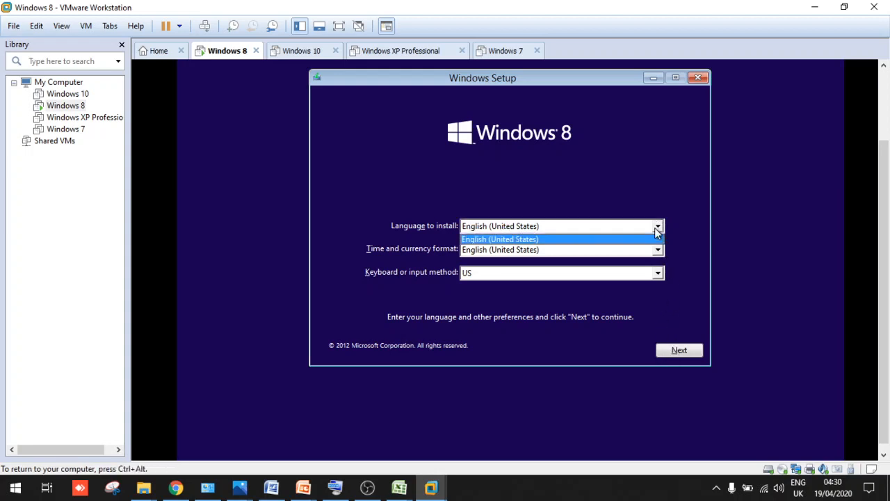
{"action": "left_click", "coordinate": [708, 234]}
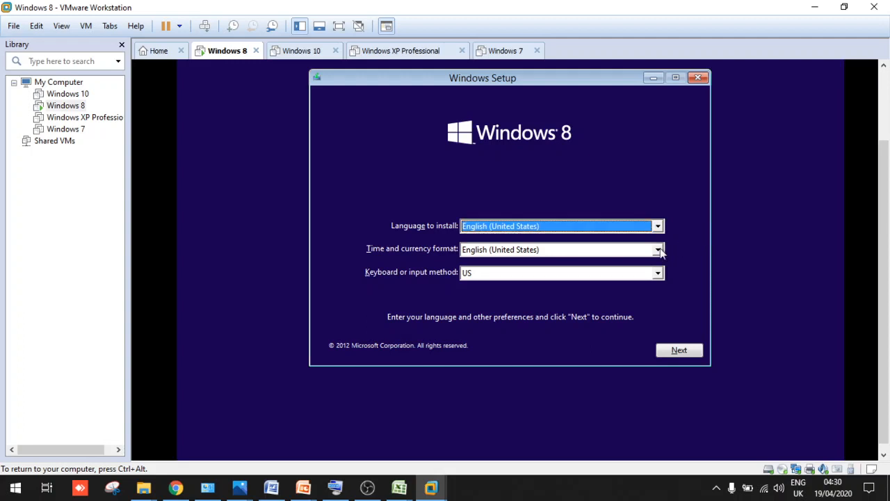
{"action": "left_click", "coordinate": [658, 251]}
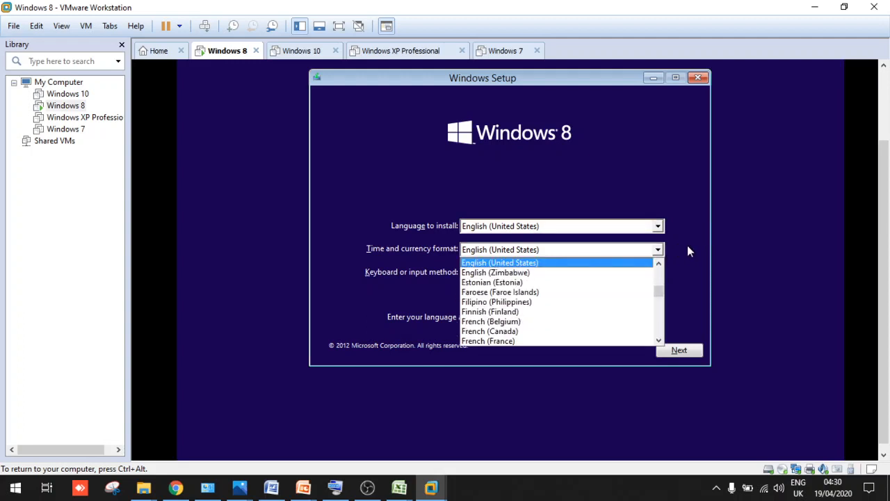
{"action": "left_click", "coordinate": [689, 251]}
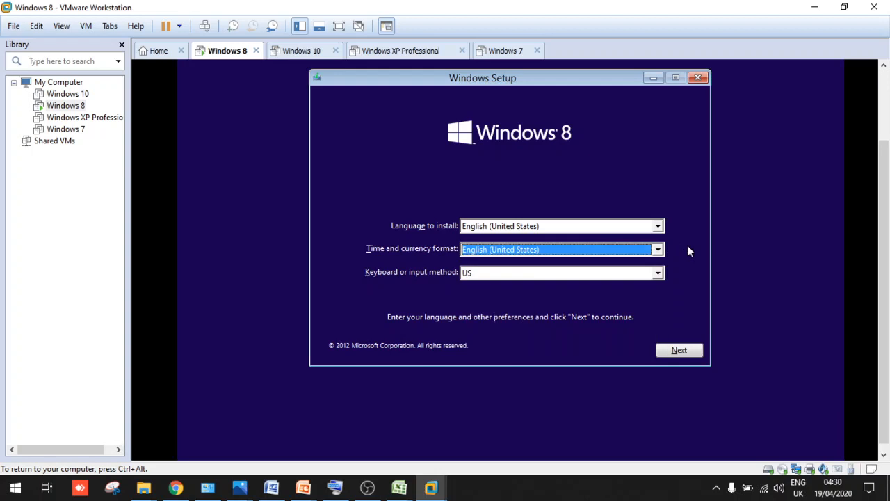
{"action": "left_click", "coordinate": [668, 350]}
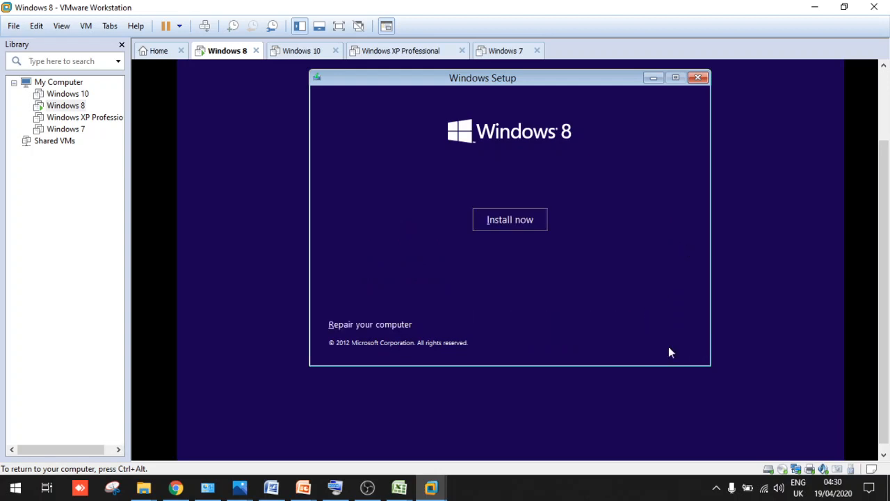
{"action": "left_click", "coordinate": [509, 221]}
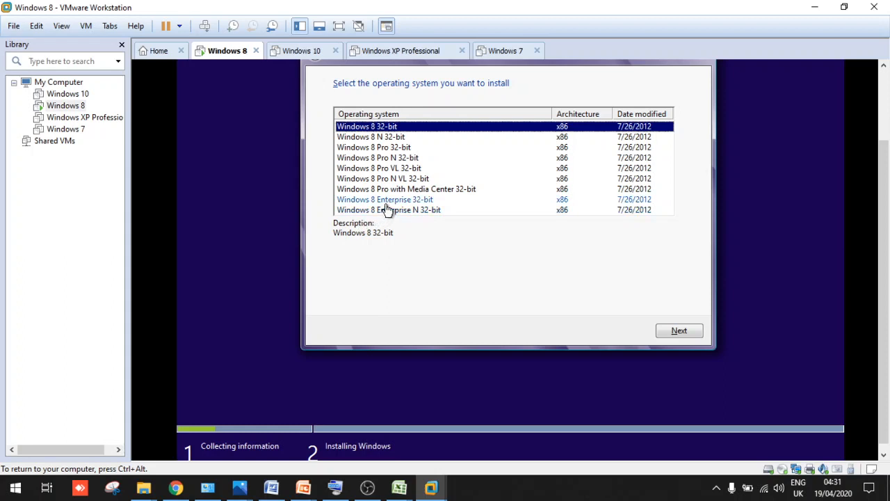
Choose the Windows 8 Pro N 32-bit edition and accept the license terms
{"action": "left_click", "coordinate": [381, 159]}
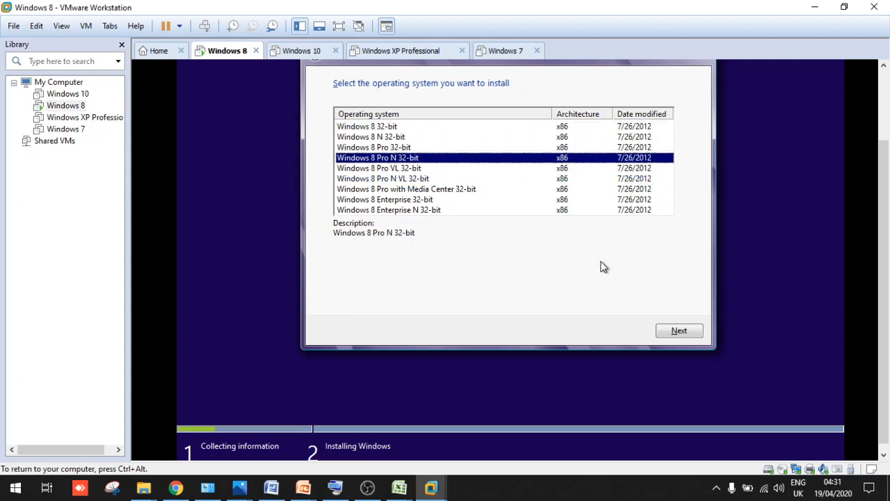
{"action": "left_click", "coordinate": [679, 331]}
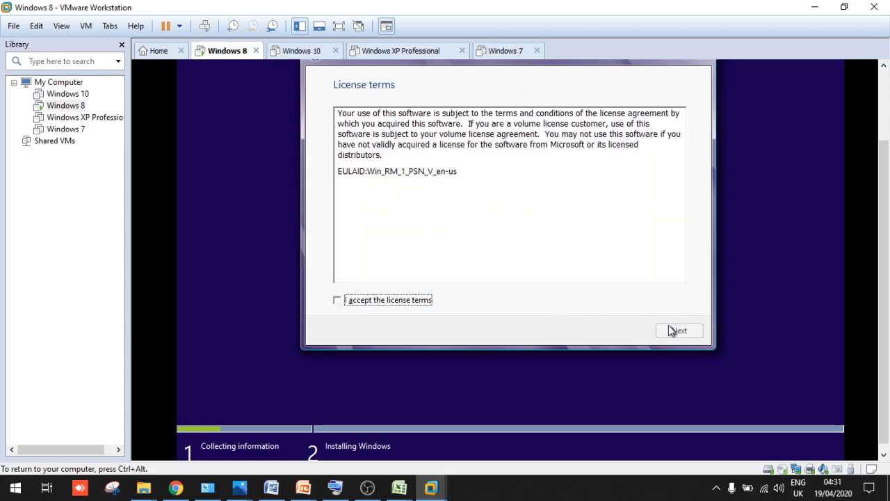
{"action": "left_click", "coordinate": [381, 303]}
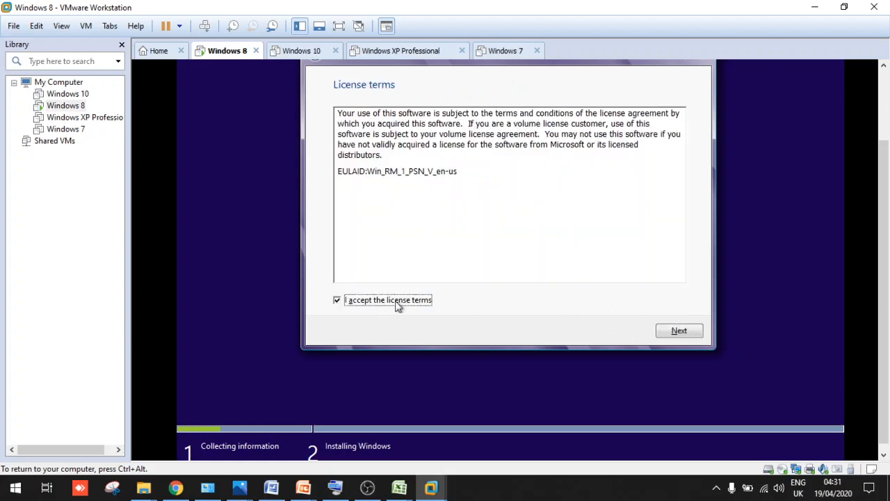
{"action": "left_click", "coordinate": [673, 331]}
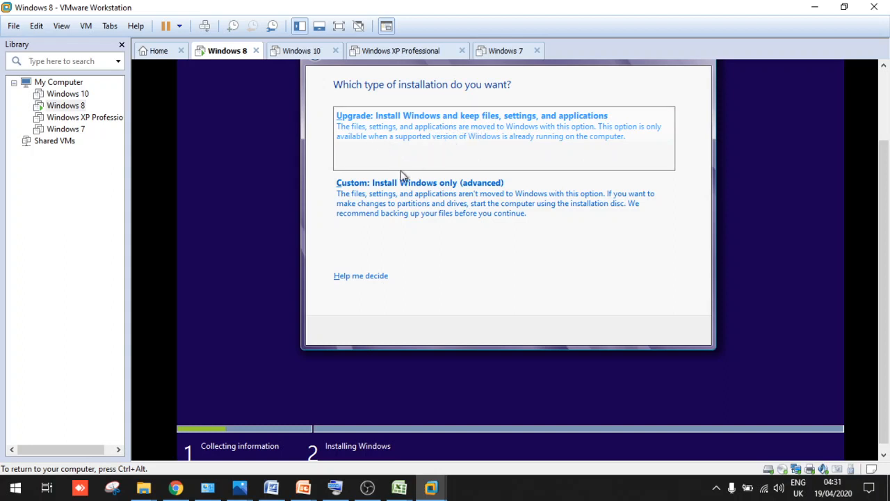
Choose a Custom install and create the first 29.0 GB partition, accepting extra system partitions
{"action": "left_click", "coordinate": [396, 206]}
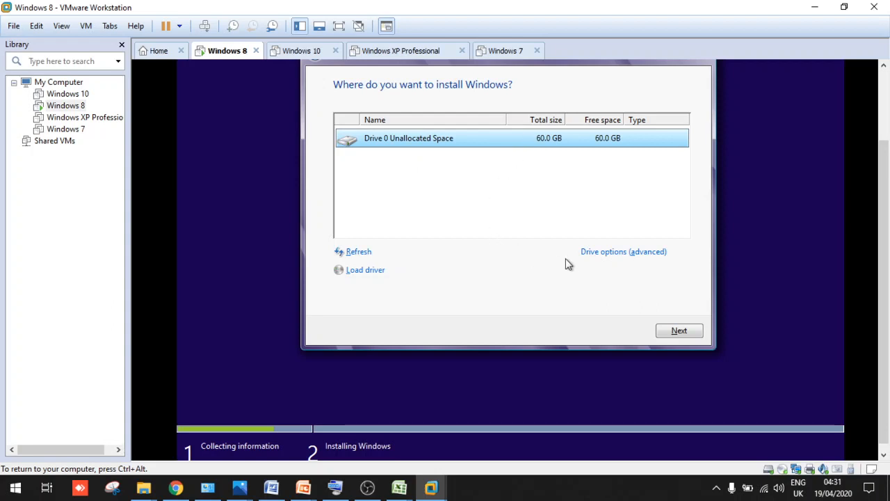
{"action": "left_click", "coordinate": [615, 254]}
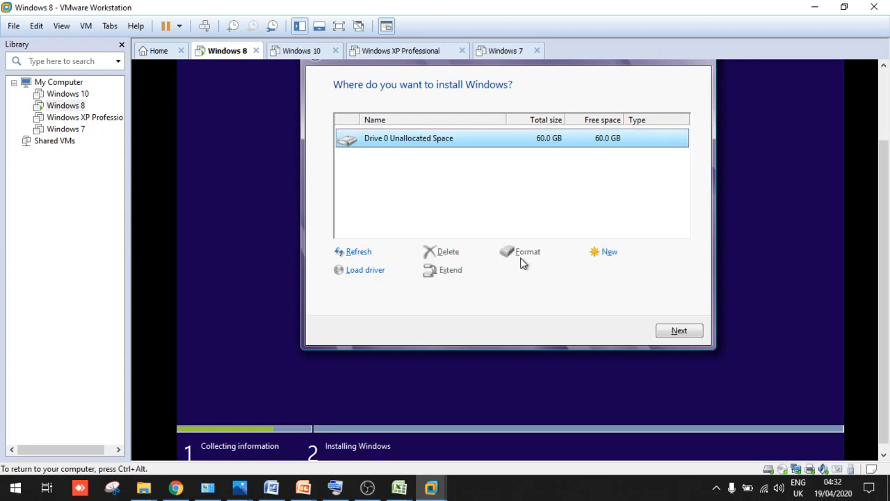
{"action": "left_click", "coordinate": [597, 255]}
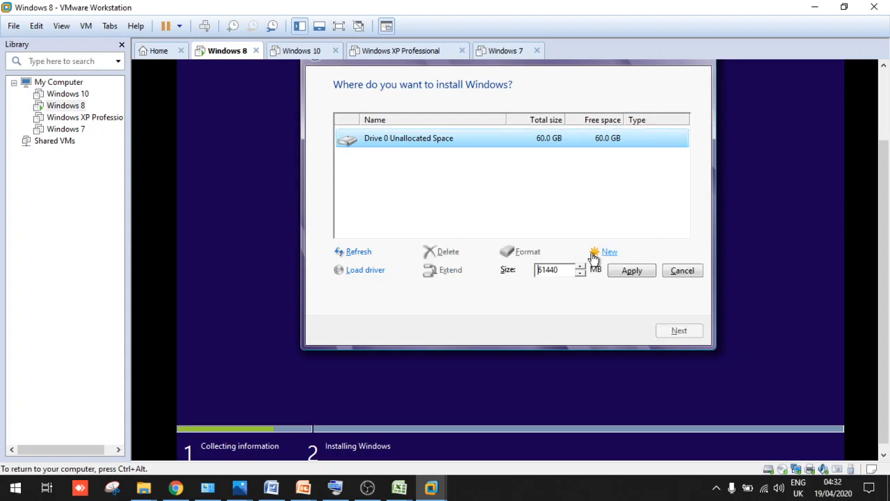
{"action": "left_click", "coordinate": [561, 273]}
{"action": "left_click_drag", "start_coordinate": [561, 273], "coordinate": [512, 275]}
{"action": "type", "text": "30000"}
{"action": "left_click", "coordinate": [631, 270]}
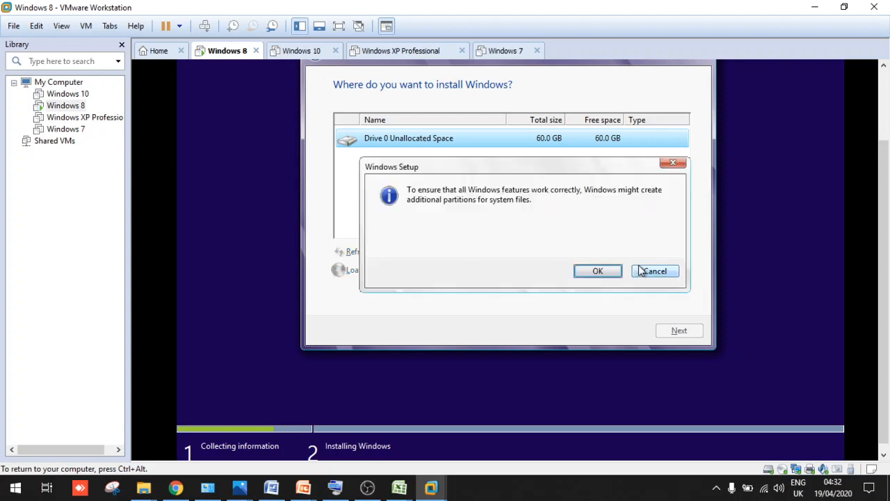
{"action": "left_click", "coordinate": [580, 273]}
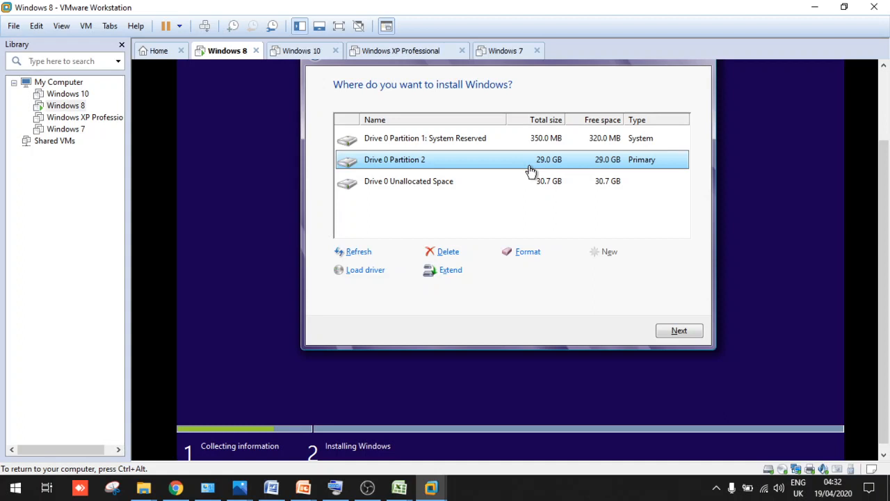
Turn the remaining unallocated space into a 30.7 GB partition and install to Partition 2
{"action": "left_click", "coordinate": [427, 185]}
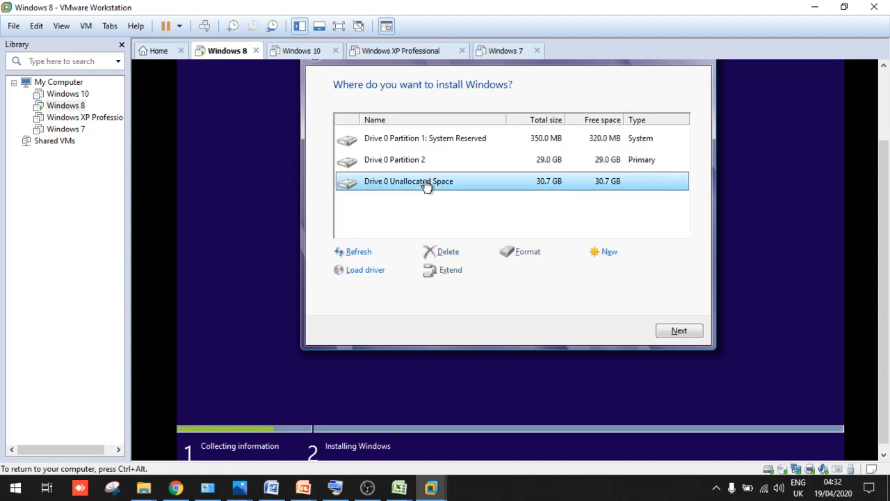
{"action": "left_click", "coordinate": [607, 259]}
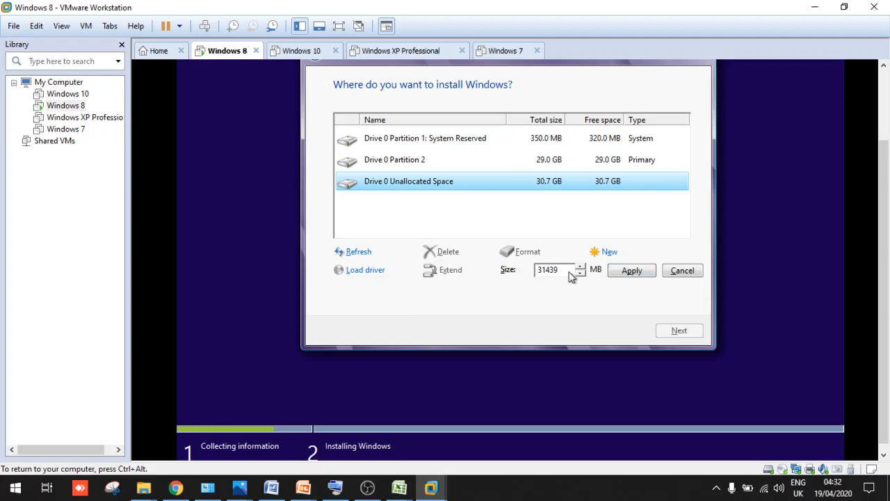
{"action": "left_click", "coordinate": [628, 274]}
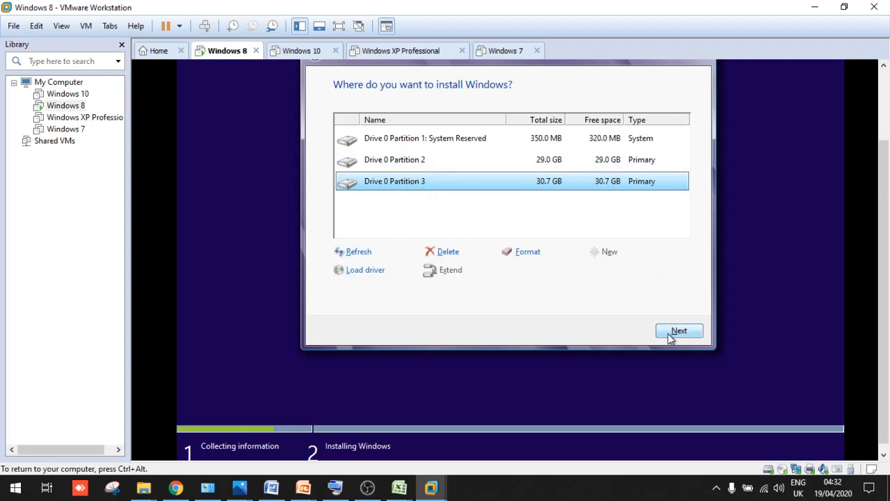
{"action": "left_click", "coordinate": [410, 167]}
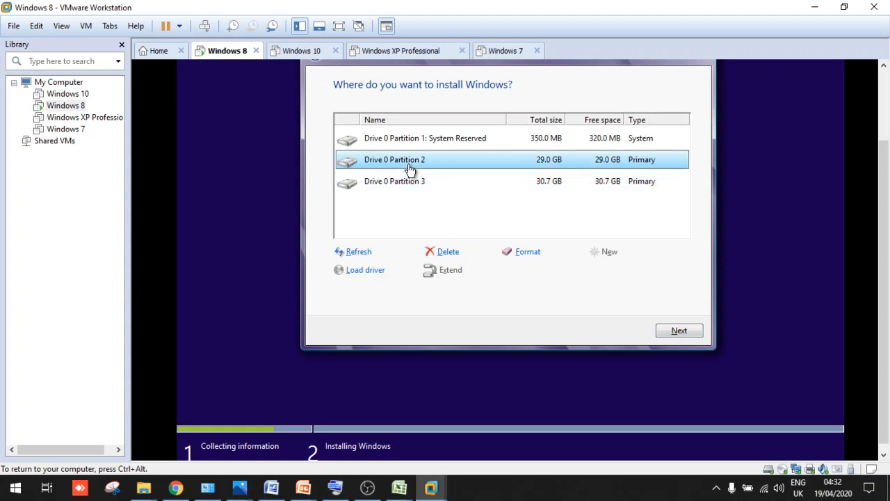
{"action": "left_click", "coordinate": [422, 186]}
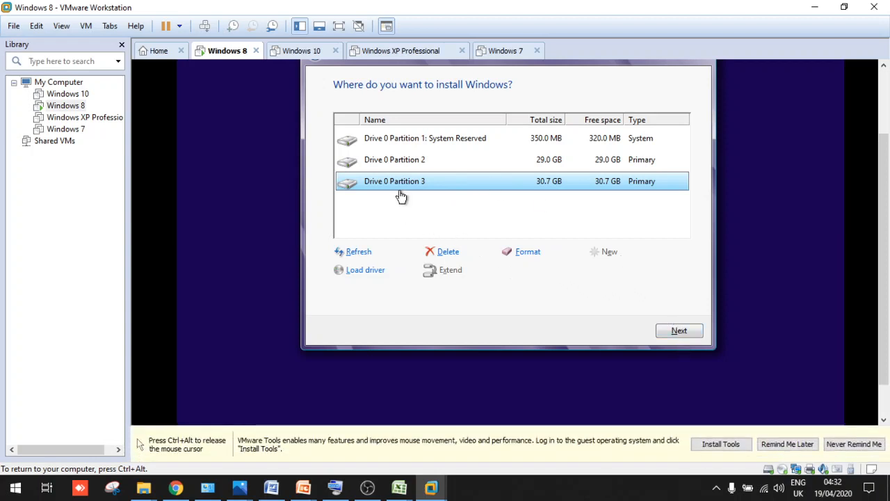
{"action": "left_click", "coordinate": [417, 167]}
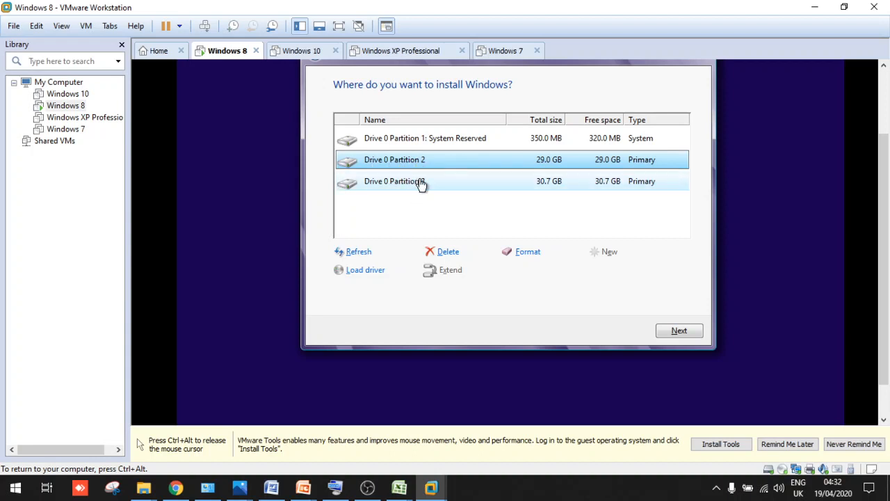
{"action": "left_click", "coordinate": [667, 331]}
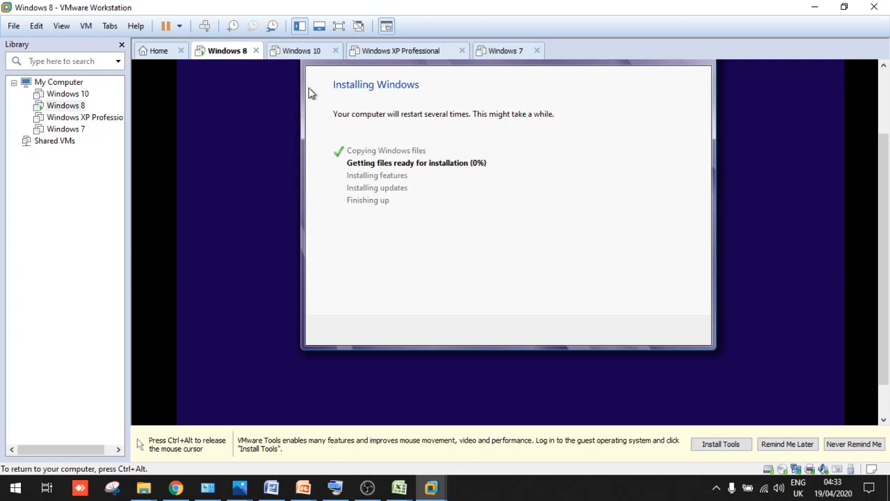
Show the powered-off Windows 10 VM's summary with 2 GB memory and a 60 GB disk
{"action": "left_click", "coordinate": [289, 52]}
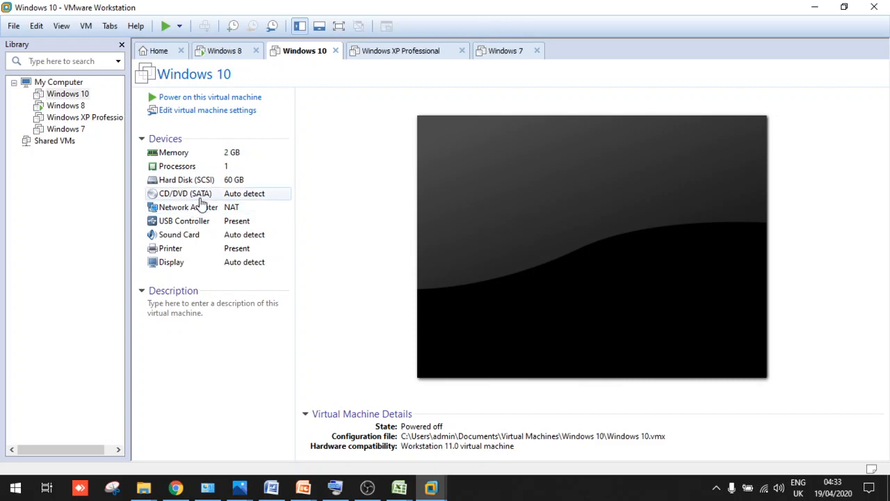
{"action": "left_click", "coordinate": [201, 200]}
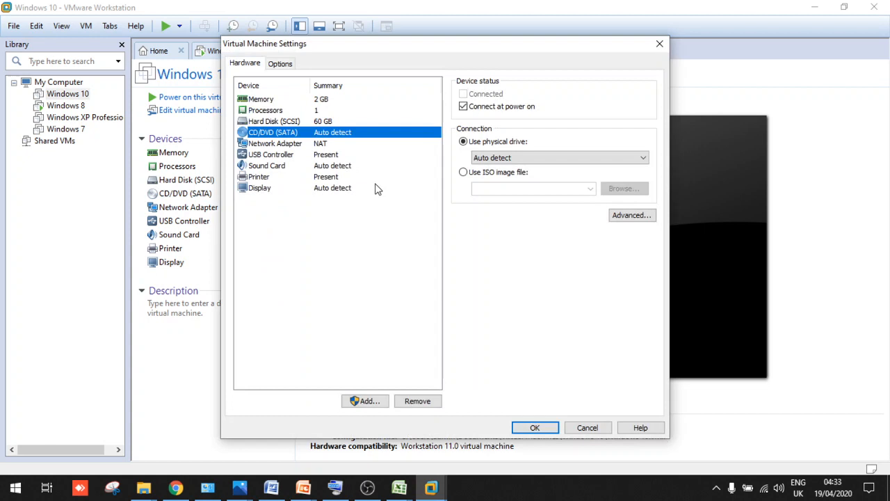
{"action": "left_click", "coordinate": [480, 171]}
{"action": "left_click", "coordinate": [619, 189]}
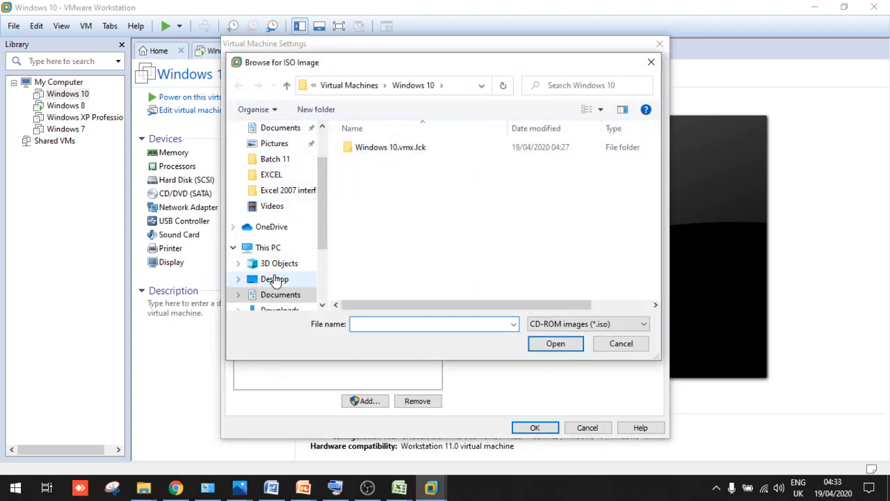
{"action": "scroll", "coordinate": [271, 299], "scroll_direction": "down", "scroll_amount": 2}
{"action": "scroll", "coordinate": [272, 298], "scroll_direction": "down", "scroll_amount": 1}
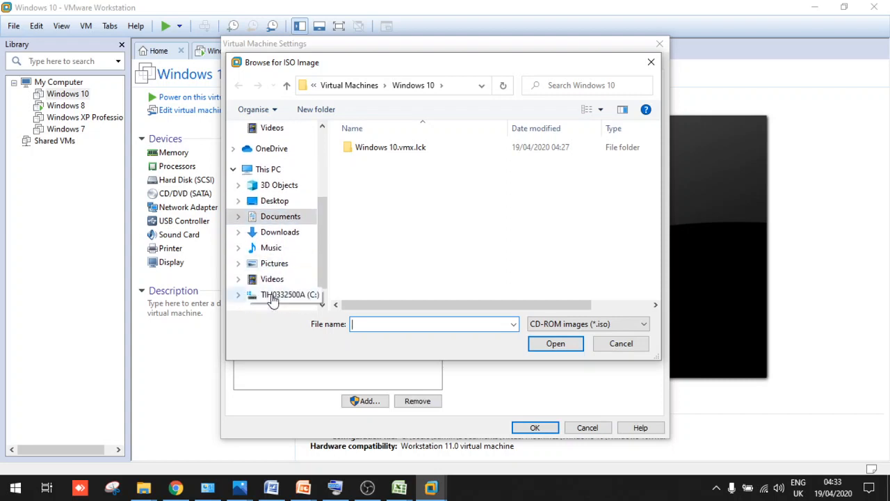
{"action": "left_click", "coordinate": [278, 294]}
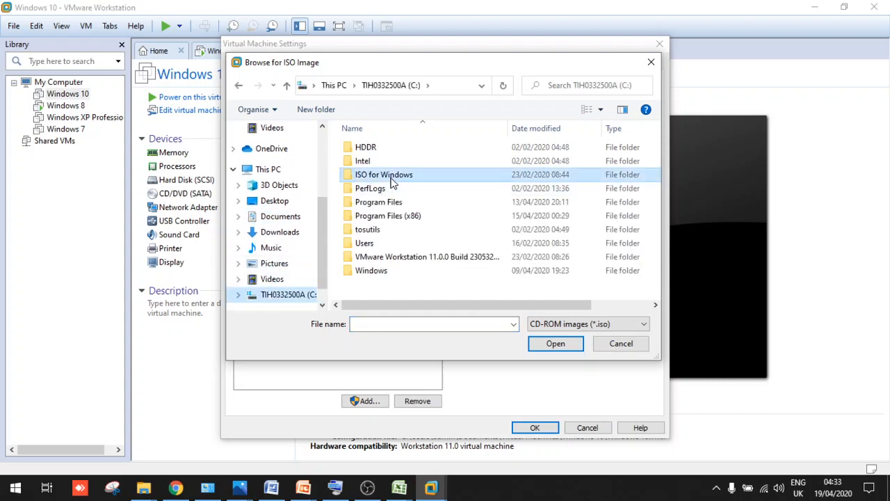
{"action": "double_click", "coordinate": [390, 177]}
{"action": "double_click", "coordinate": [391, 164]}
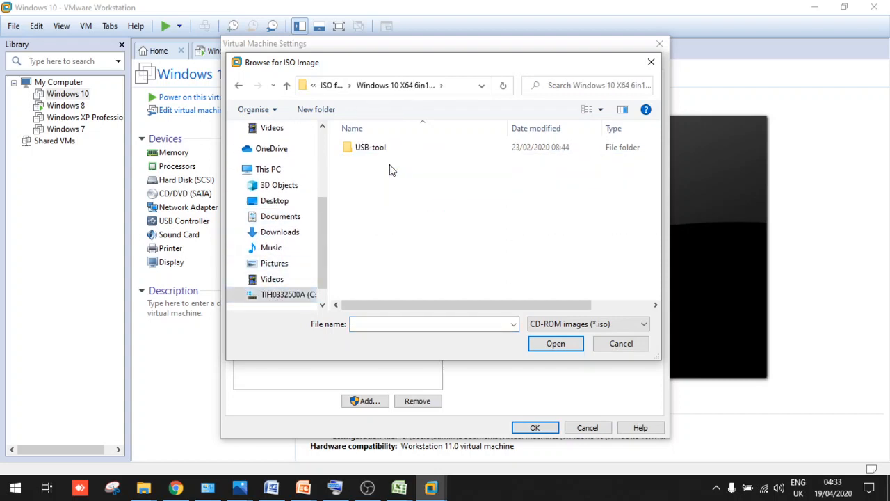
{"action": "double_click", "coordinate": [373, 159]}
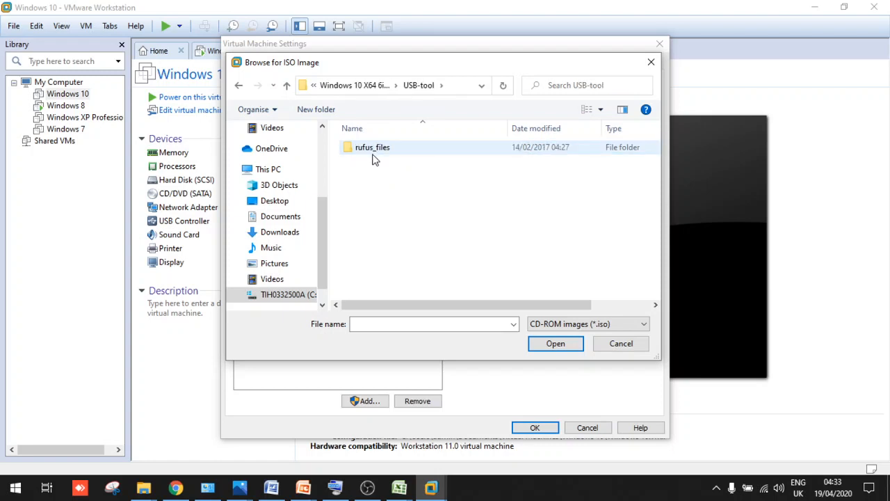
{"action": "double_click", "coordinate": [373, 158]}
{"action": "left_click", "coordinate": [286, 86]}
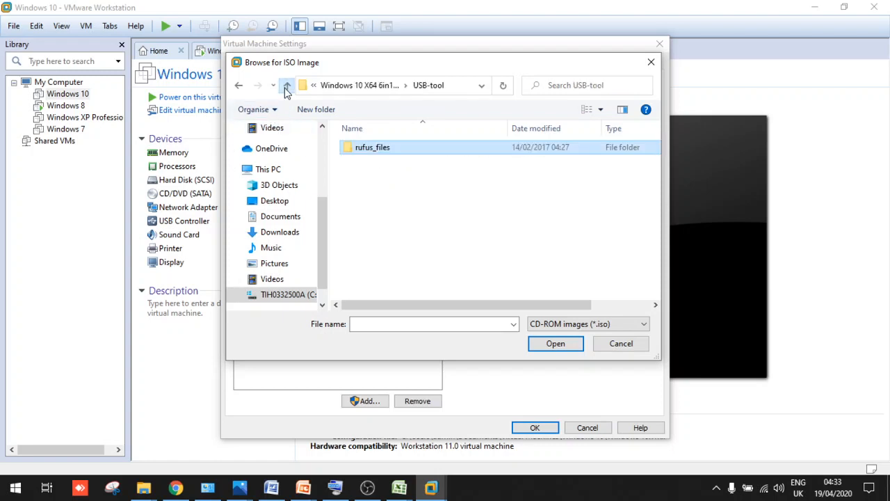
{"action": "left_click", "coordinate": [287, 88]}
{"action": "left_click", "coordinate": [288, 88]}
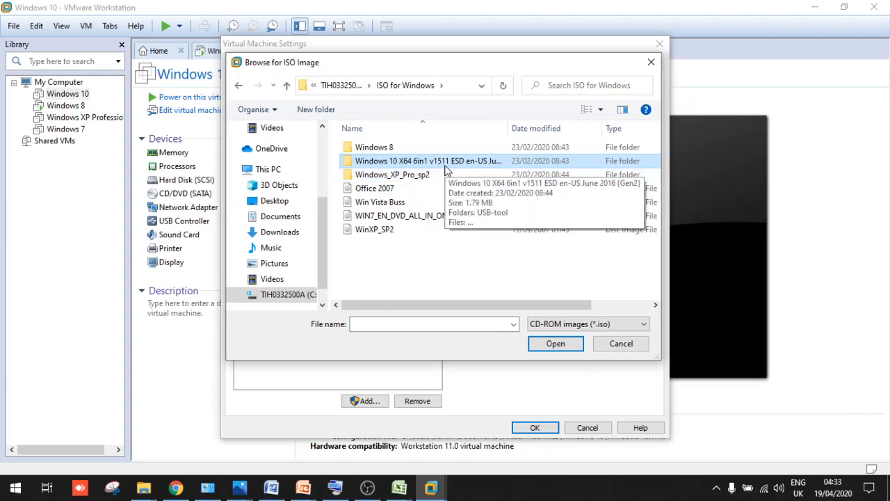
{"action": "left_click", "coordinate": [621, 344]}
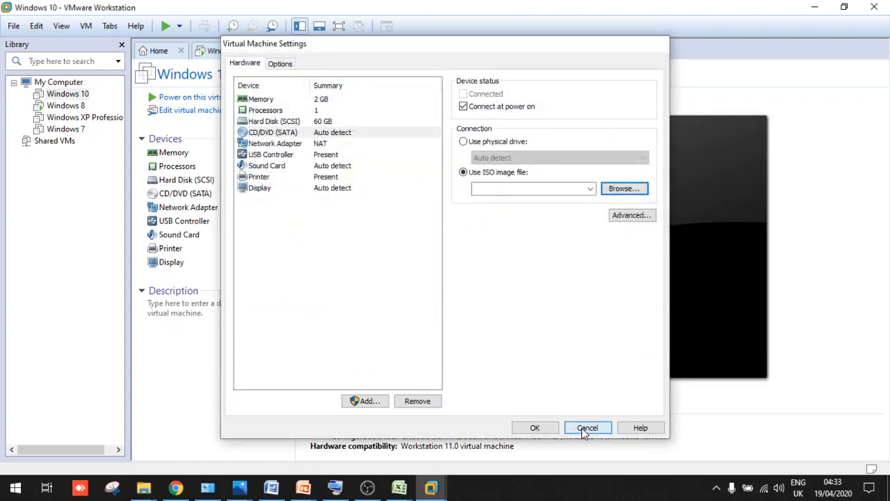
{"action": "left_click", "coordinate": [586, 427]}
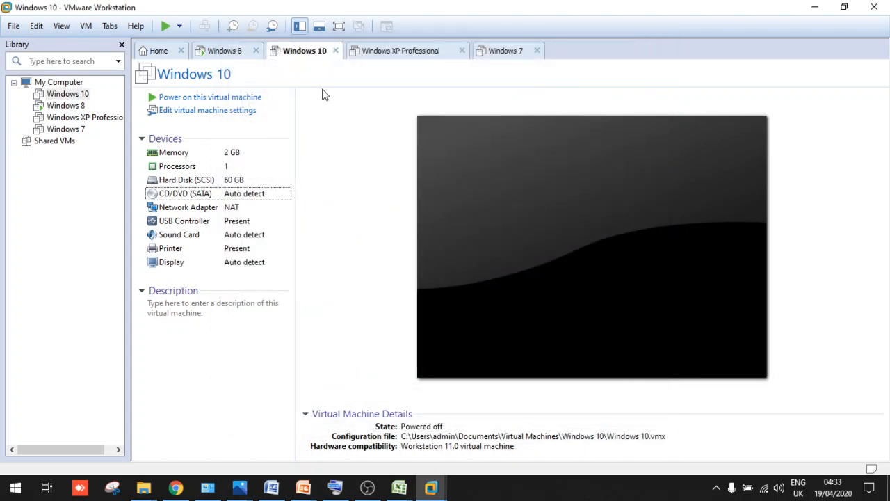
Return to the Windows 8 VM, release input with Ctrl+Alt, and wait for Setup's restart
{"action": "left_click", "coordinate": [223, 53]}
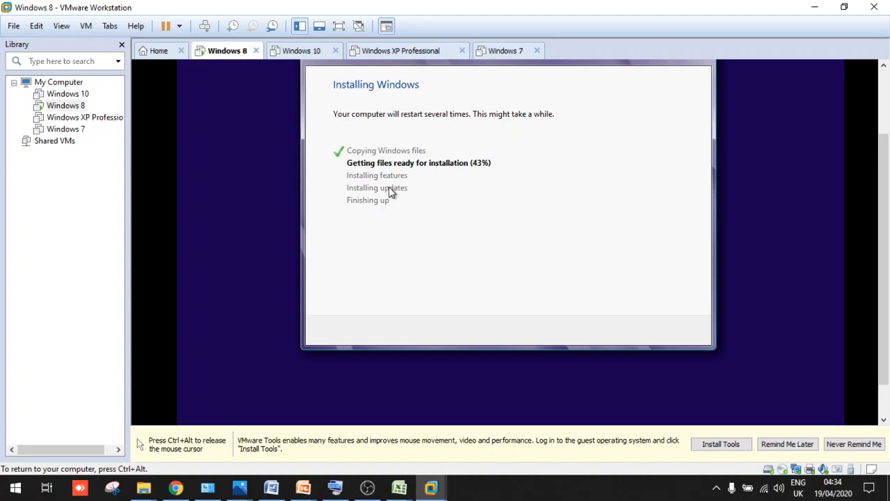
{"action": "key", "text": "ctrl+alt"}
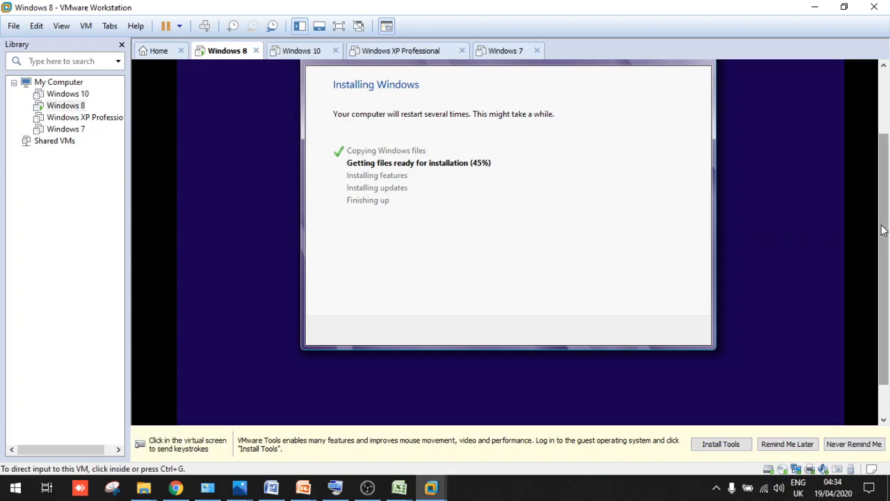
{"action": "left_click_drag", "start_coordinate": [883, 231], "coordinate": [884, 189]}
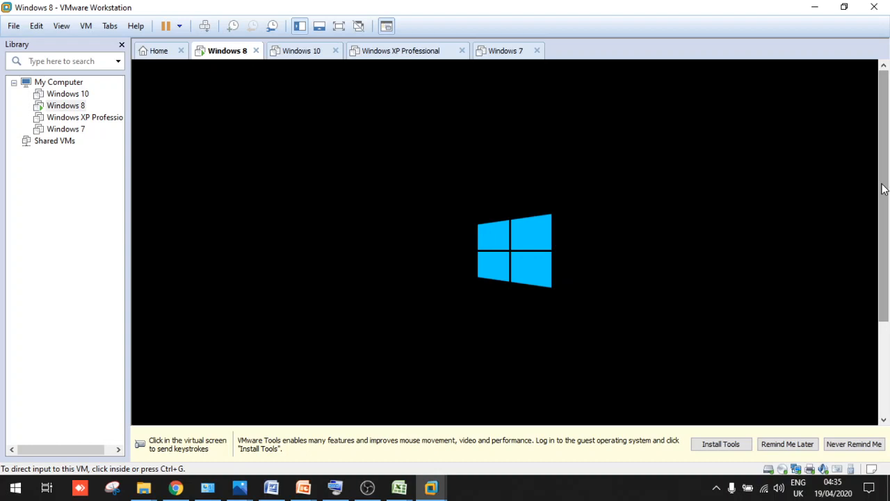
Capture input in the Windows 8 VM and switch it to full-screen view while setup boots
{"action": "left_click_drag", "start_coordinate": [877, 193], "coordinate": [887, 298]}
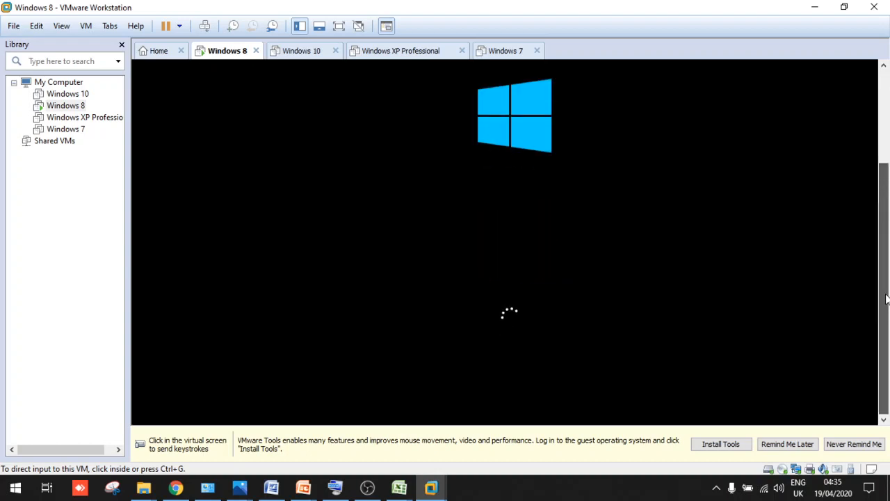
{"action": "left_click", "coordinate": [840, 225]}
{"action": "key", "text": "ctrl+alt"}
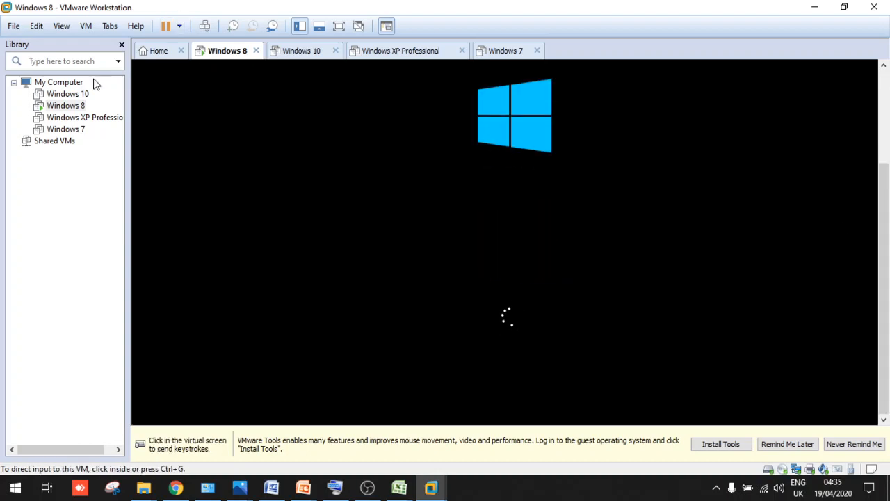
{"action": "left_click", "coordinate": [339, 25]}
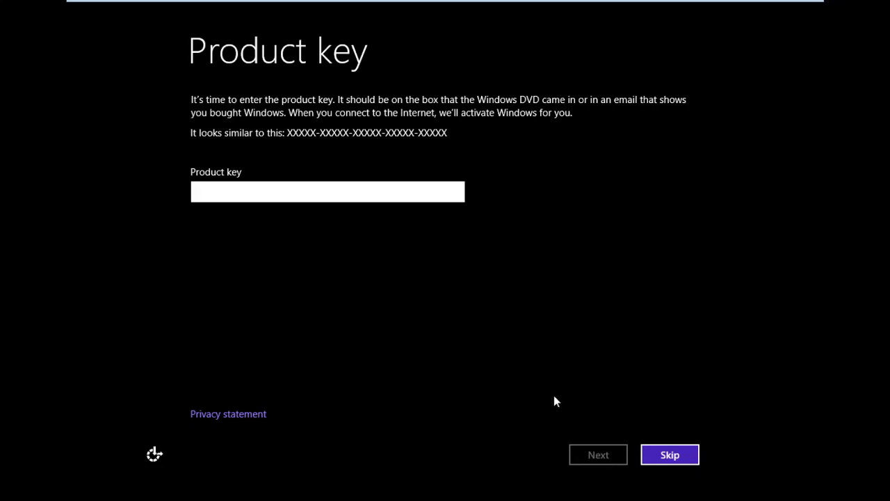
Skip the product key, name the PC 'N', and continue
{"action": "left_click", "coordinate": [669, 455]}
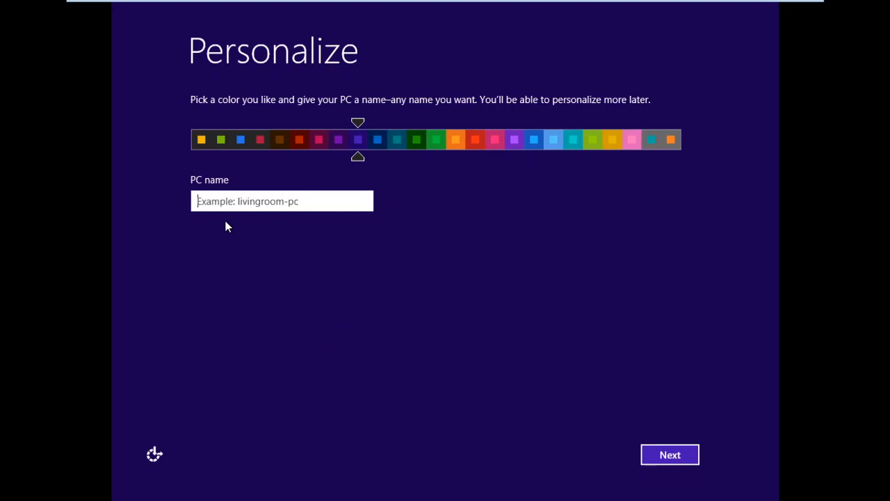
{"action": "type", "text": "Nadeem"}
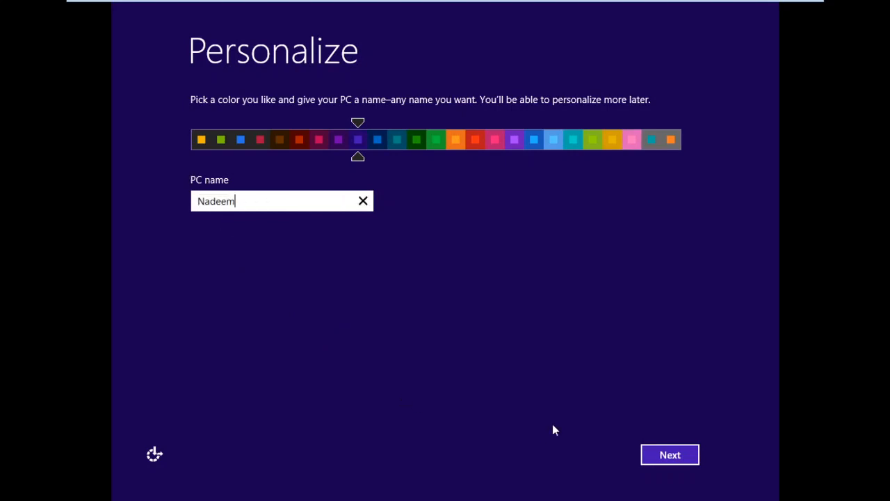
{"action": "left_click", "coordinate": [648, 455]}
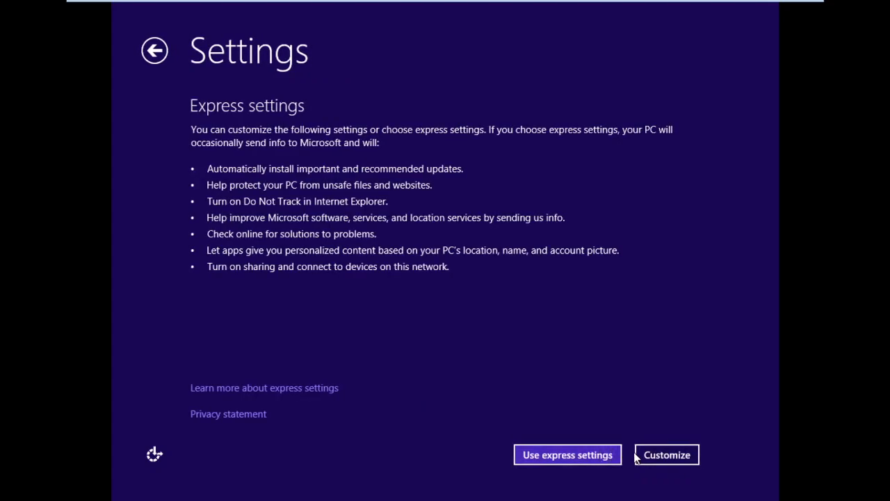
Try express settings, then customize with sharing off before backing out to the settings choice
{"action": "left_click", "coordinate": [599, 455]}
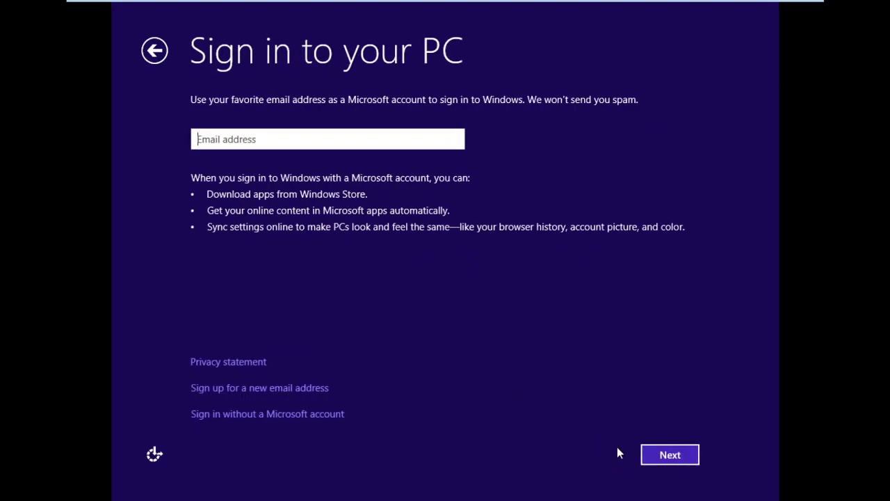
{"action": "left_click", "coordinate": [655, 457]}
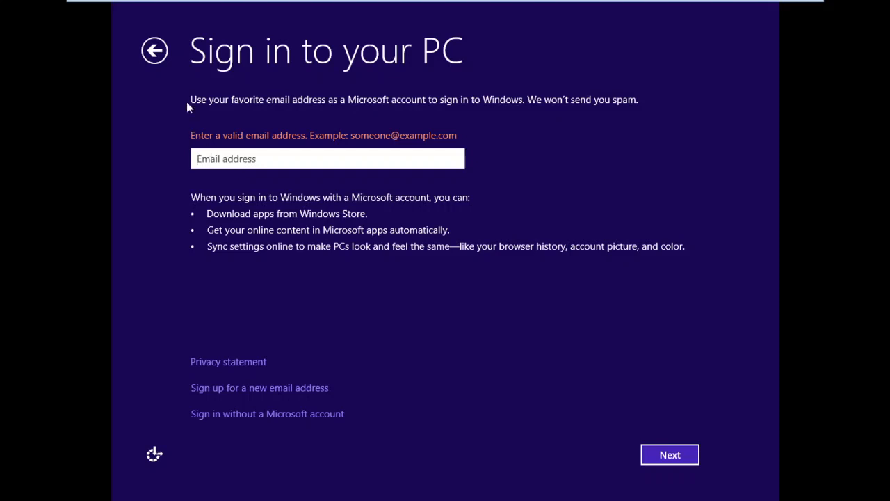
{"action": "left_click", "coordinate": [164, 58]}
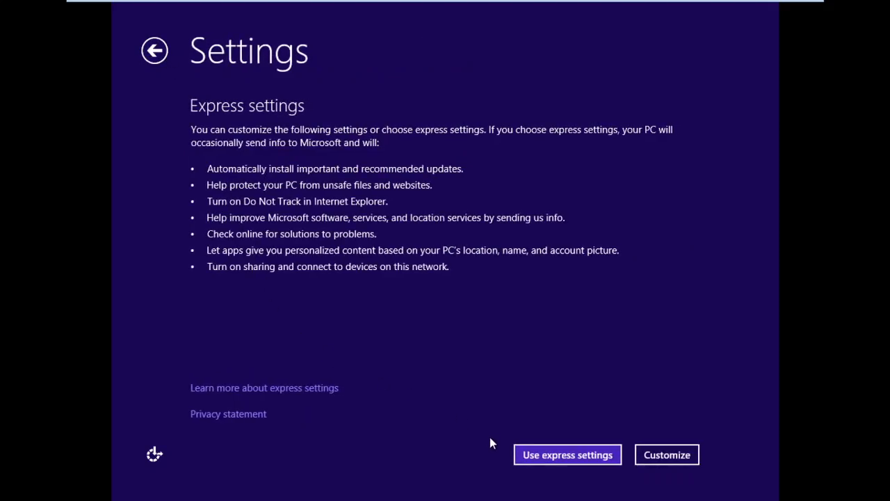
{"action": "left_click", "coordinate": [653, 454]}
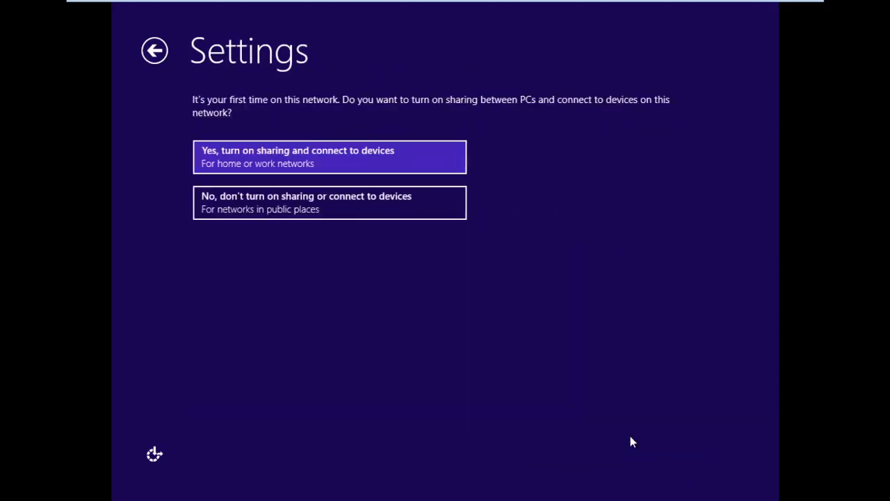
{"action": "left_click", "coordinate": [257, 203]}
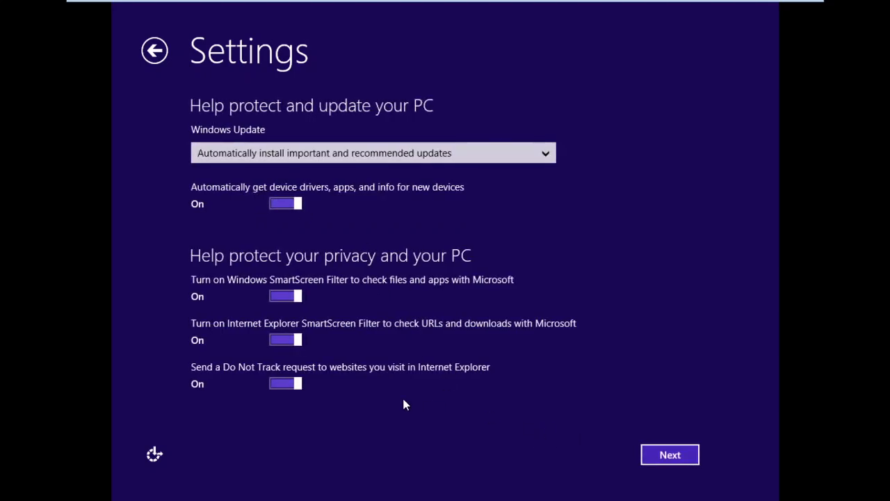
{"action": "left_click", "coordinate": [154, 50]}
{"action": "left_click", "coordinate": [154, 50]}
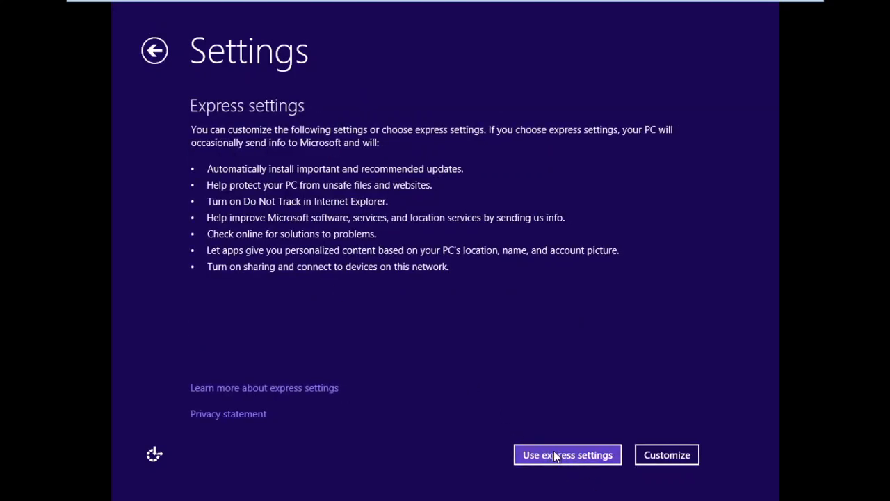
Customize settings with sharing declined, keeping the default update, privacy and feedback options
{"action": "left_click", "coordinate": [645, 455]}
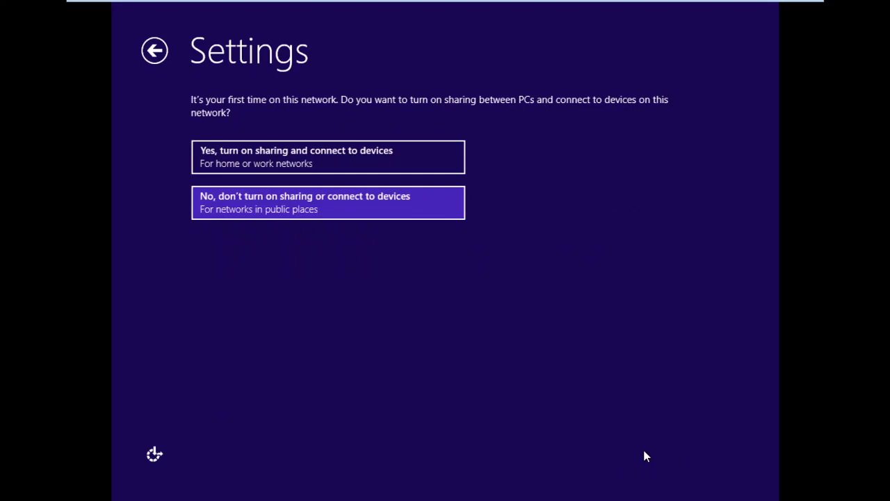
{"action": "left_click", "coordinate": [285, 214]}
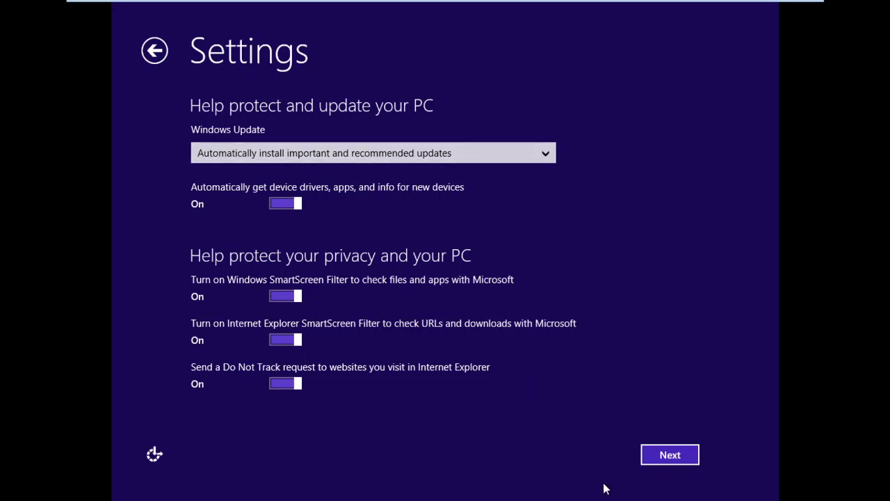
{"action": "left_click", "coordinate": [696, 466]}
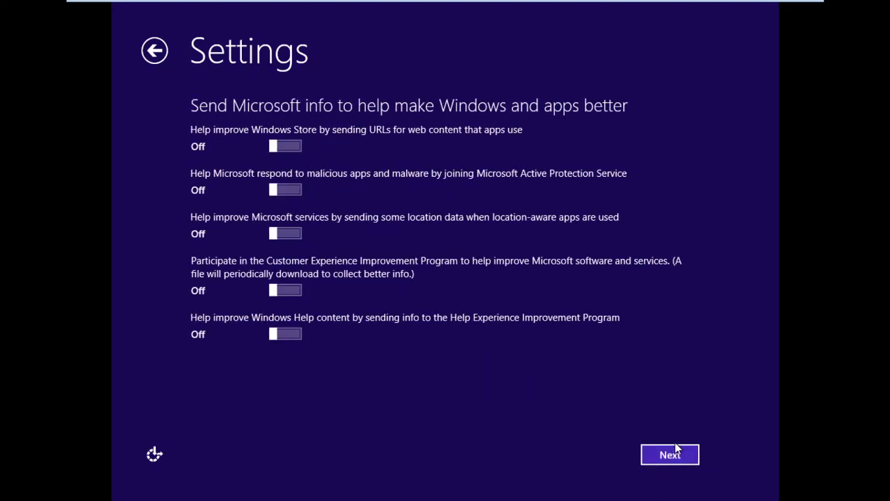
{"action": "left_click", "coordinate": [679, 451]}
{"action": "left_click", "coordinate": [678, 455]}
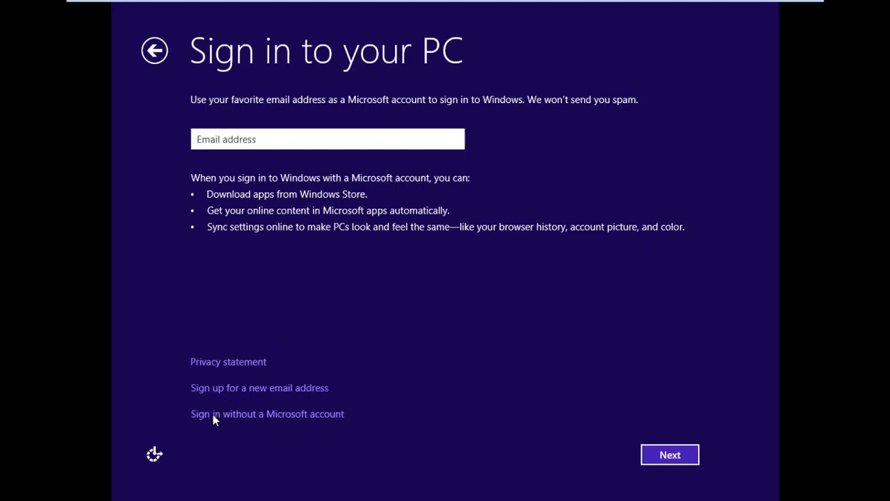
Choose to sign in without a Microsoft account and opt for a local account
{"action": "left_click", "coordinate": [252, 414]}
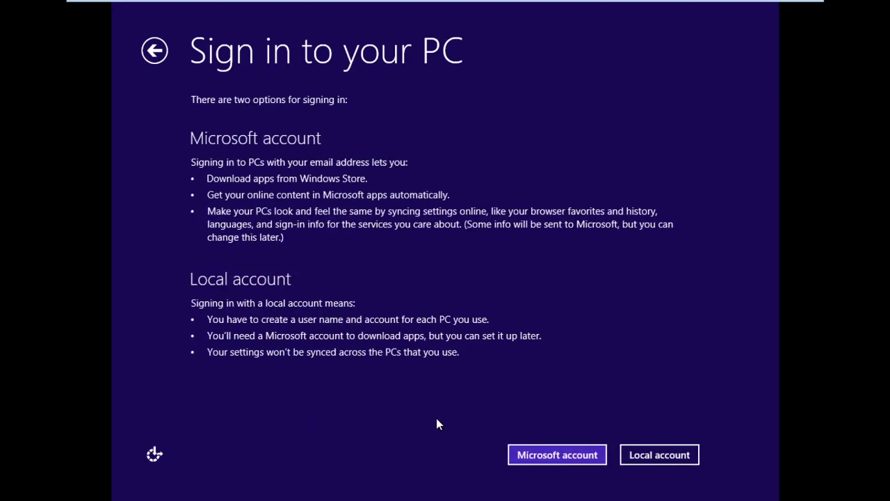
{"action": "left_click", "coordinate": [144, 56]}
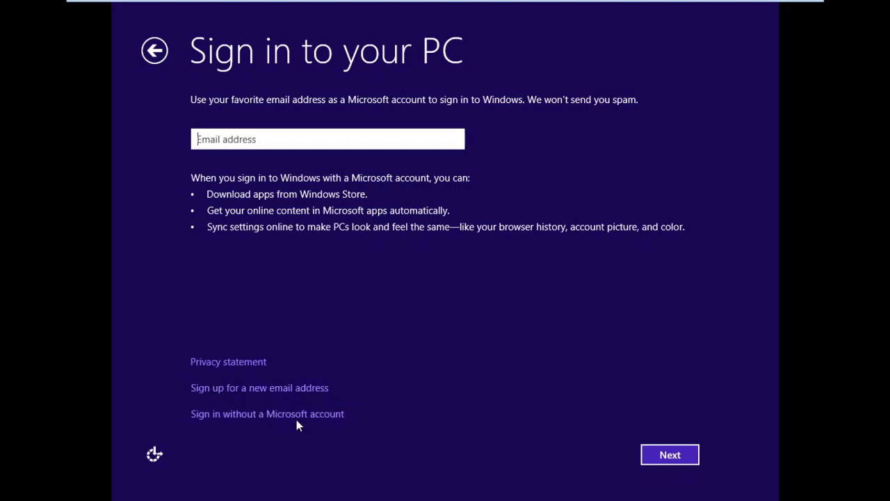
{"action": "left_click", "coordinate": [240, 415]}
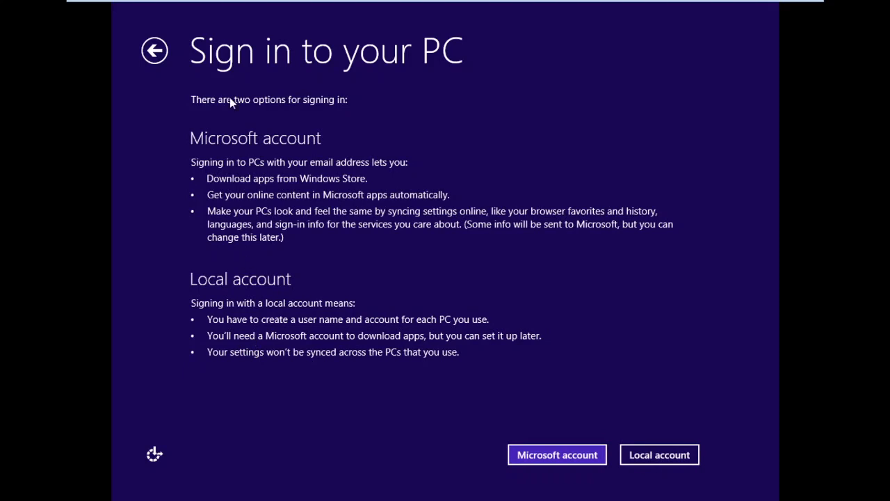
{"action": "left_click", "coordinate": [638, 456]}
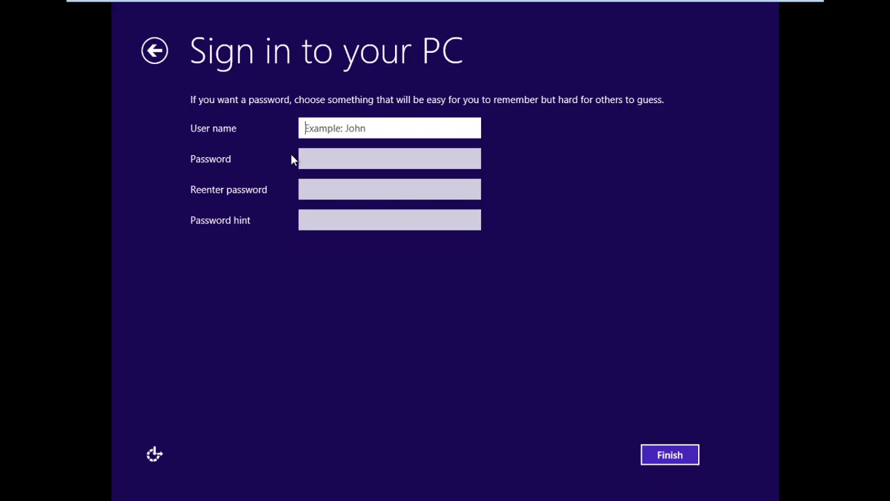
Enter a local account user name and finish account setup
{"action": "type", "text": "Nadeem"}
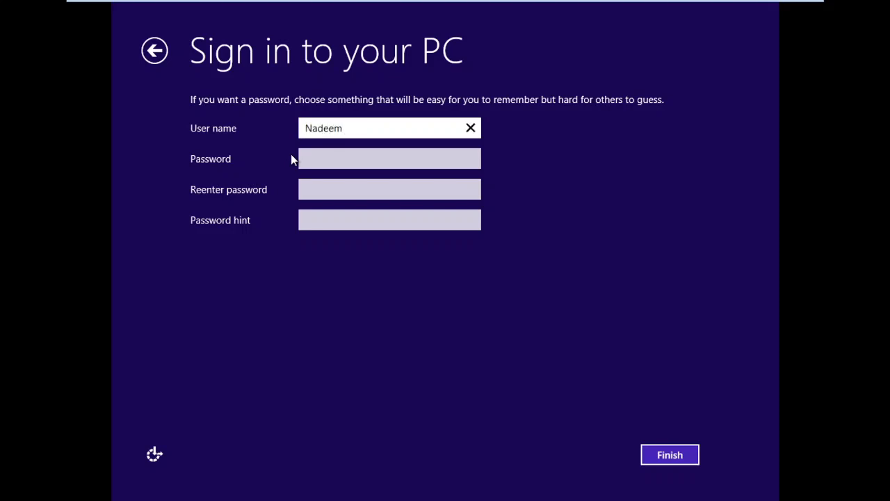
{"action": "type", "text": "PC"}
{"action": "left_click", "coordinate": [649, 462]}
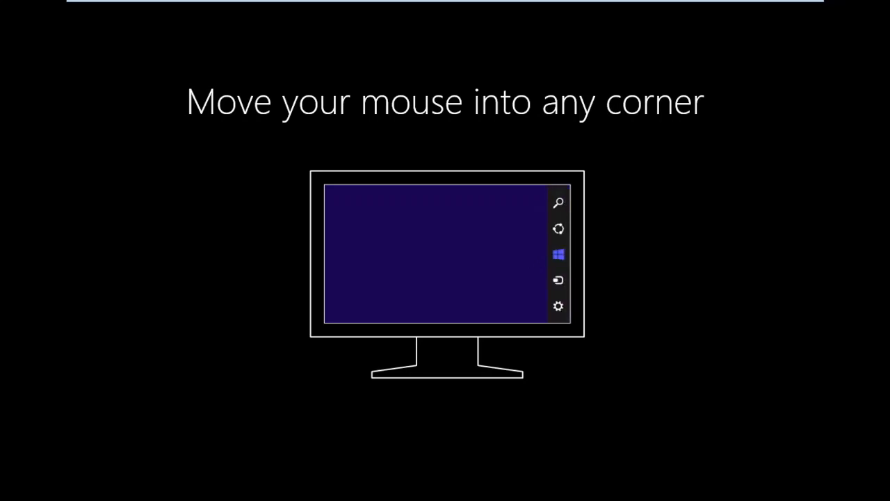
Capture input in the VM while the first-run corner tutorial plays
{"action": "left_click", "coordinate": [447, 9]}
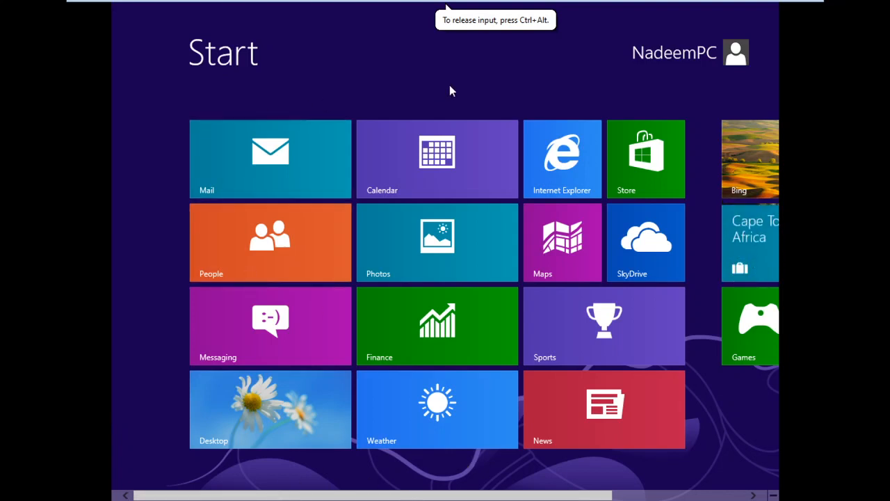
Return input to the Windows 8 VM and exit full-screen view
{"action": "key", "text": "super"}
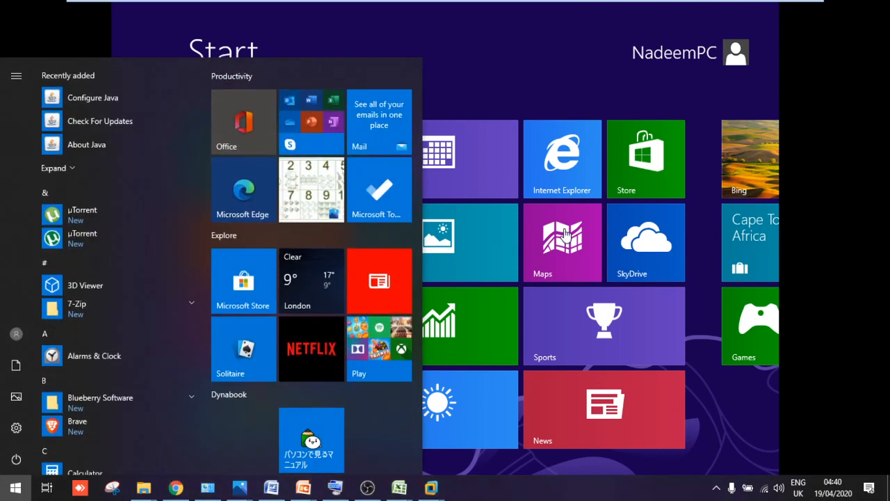
{"action": "left_click", "coordinate": [564, 100]}
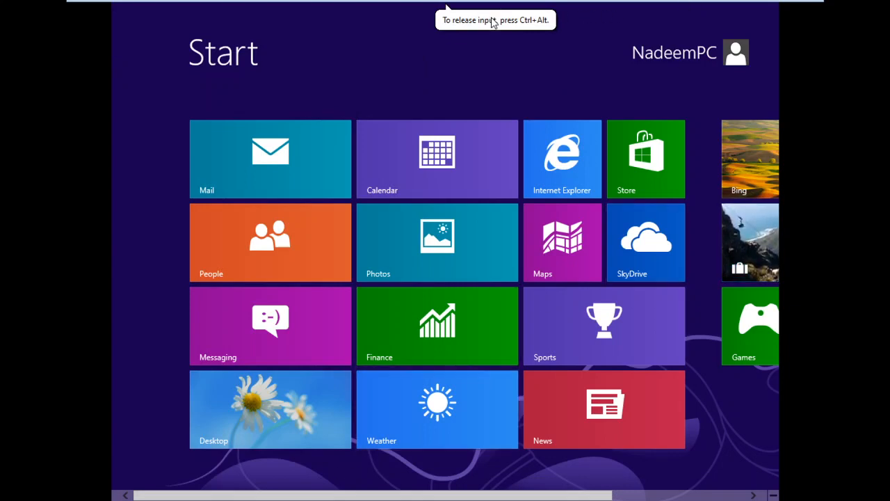
{"action": "mouse_move", "coordinate": [457, 4]}
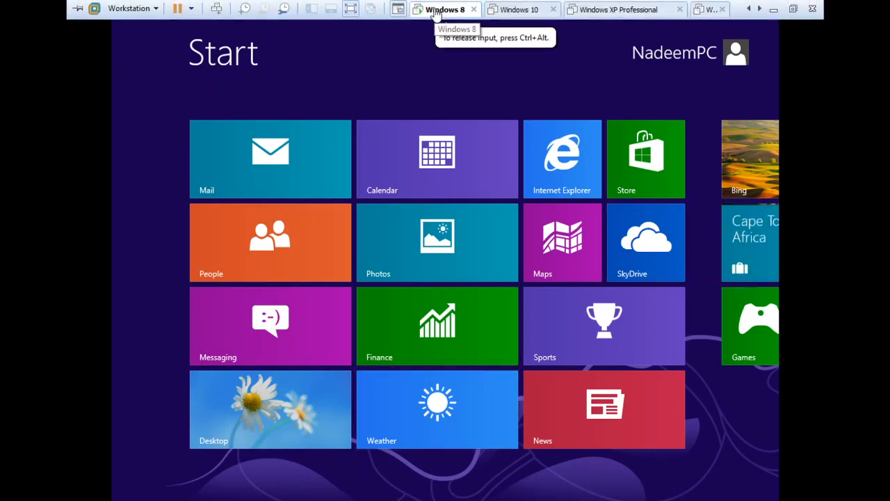
{"action": "left_click", "coordinate": [350, 10]}
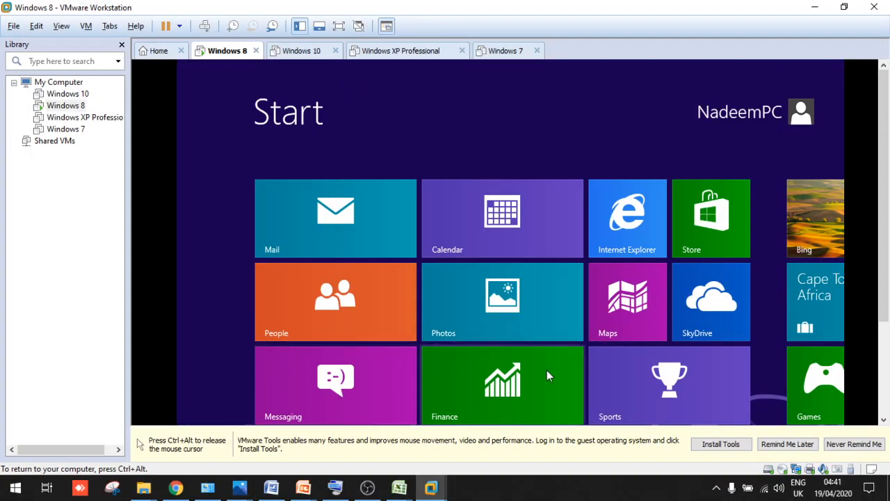
Open the All apps list from the Windows 8 Start screen app bar
{"action": "left_click_drag", "start_coordinate": [883, 230], "coordinate": [882, 328]}
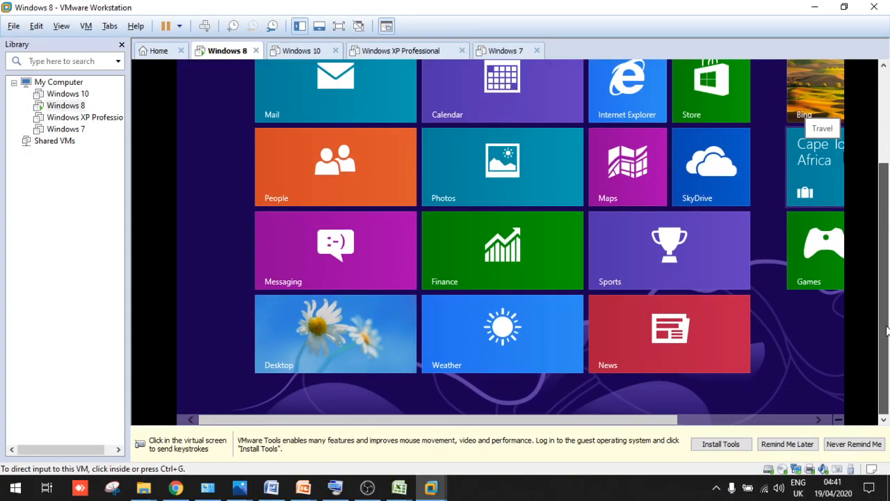
{"action": "left_click", "coordinate": [849, 323]}
{"action": "right_click", "coordinate": [673, 383]}
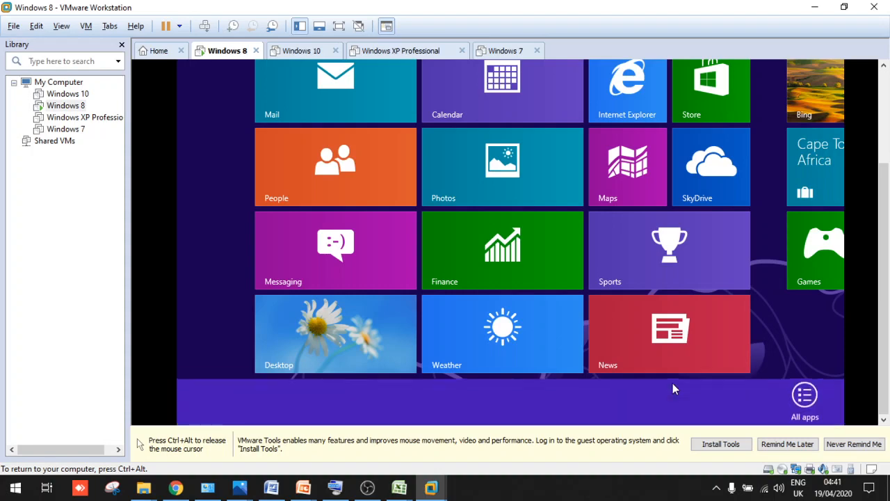
{"action": "left_click", "coordinate": [806, 390]}
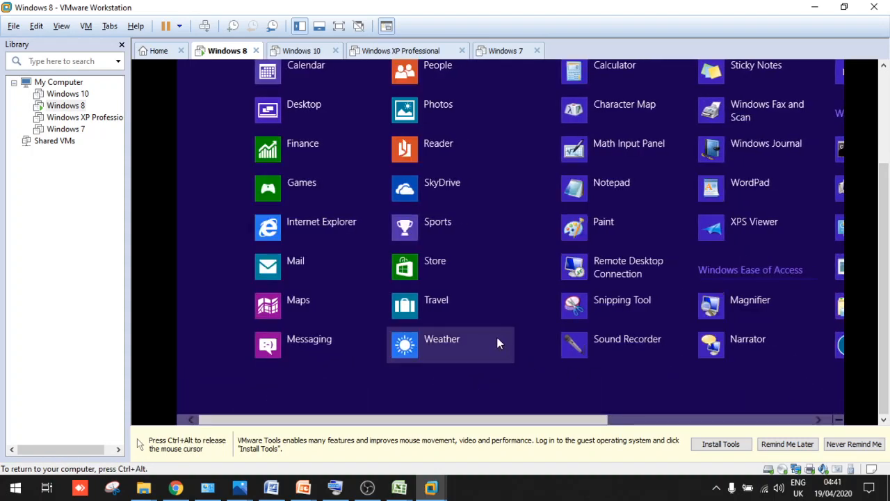
{"action": "key", "text": "ctrl+alt"}
{"action": "left_click", "coordinate": [768, 420]}
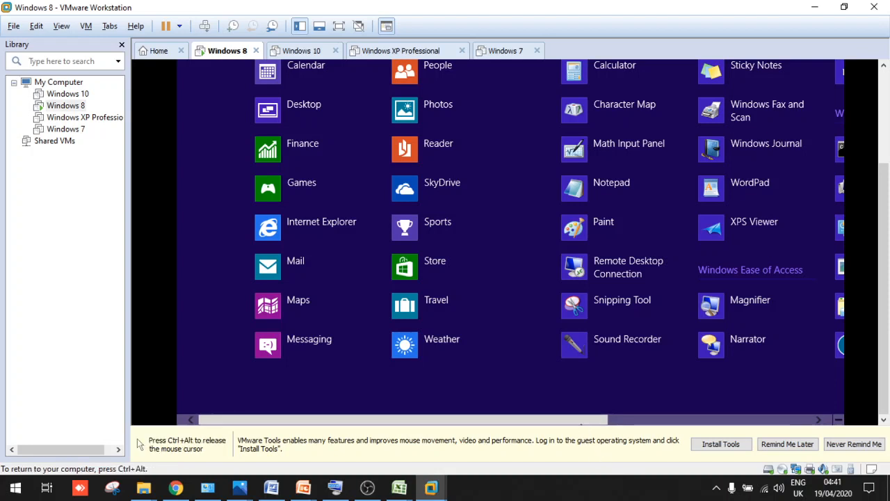
{"action": "scroll", "coordinate": [719, 339], "scroll_direction": "up", "scroll_amount": 5}
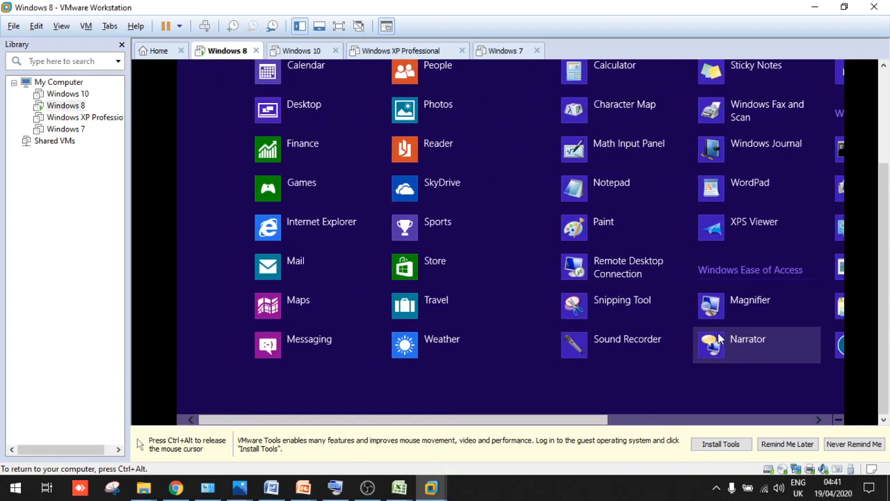
Scroll through the apps, postpone the VMware Tools reminder, and view the grouped overview
{"action": "key", "text": "ctrl+alt"}
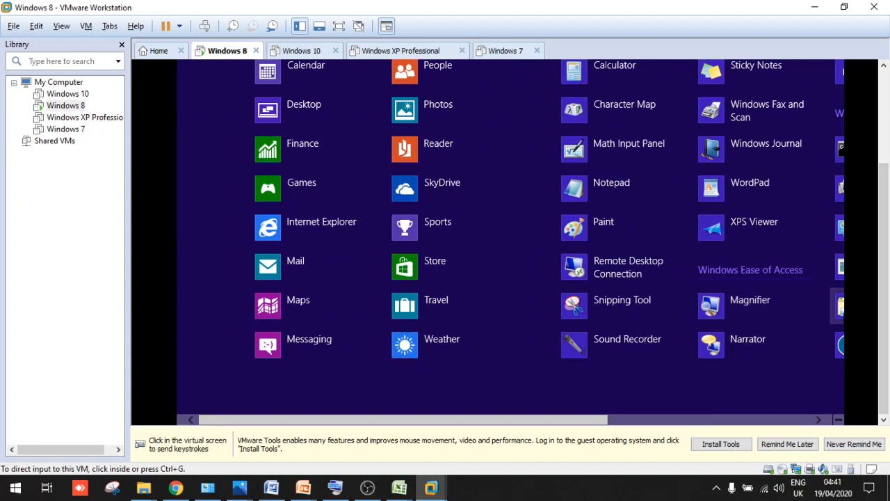
{"action": "left_click", "coordinate": [885, 147]}
{"action": "left_click", "coordinate": [518, 127]}
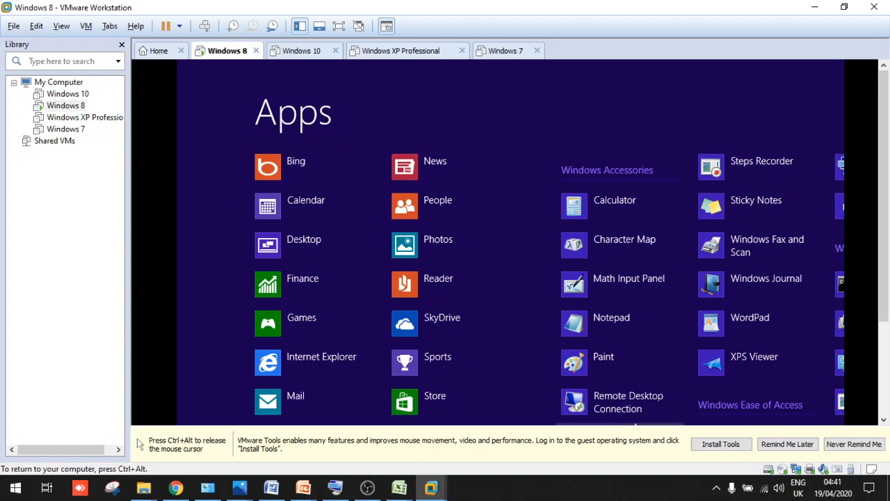
{"action": "scroll", "coordinate": [758, 382], "scroll_direction": "down", "scroll_amount": 3}
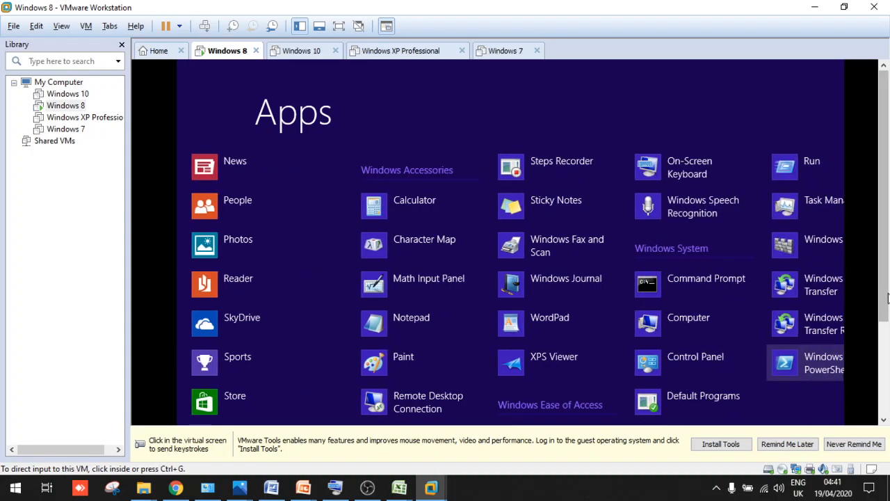
{"action": "scroll", "coordinate": [845, 402], "scroll_direction": "down", "scroll_amount": 3}
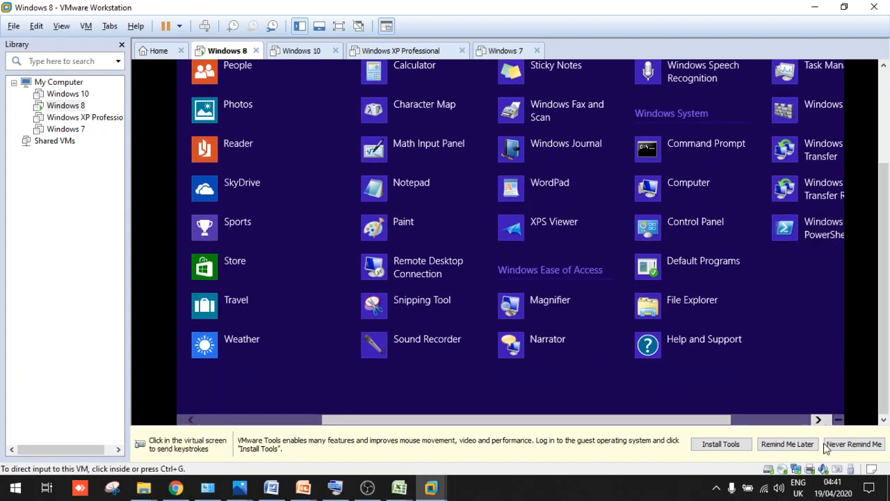
{"action": "left_click", "coordinate": [787, 444]}
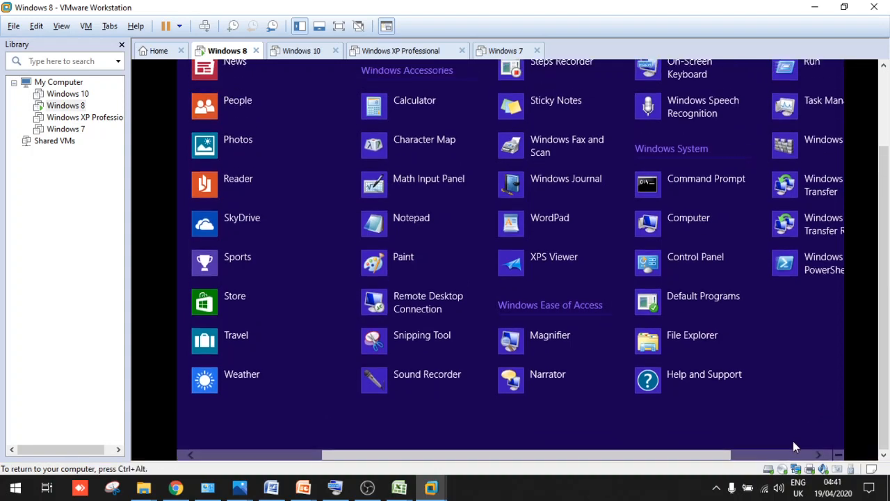
{"action": "left_click", "coordinate": [781, 455]}
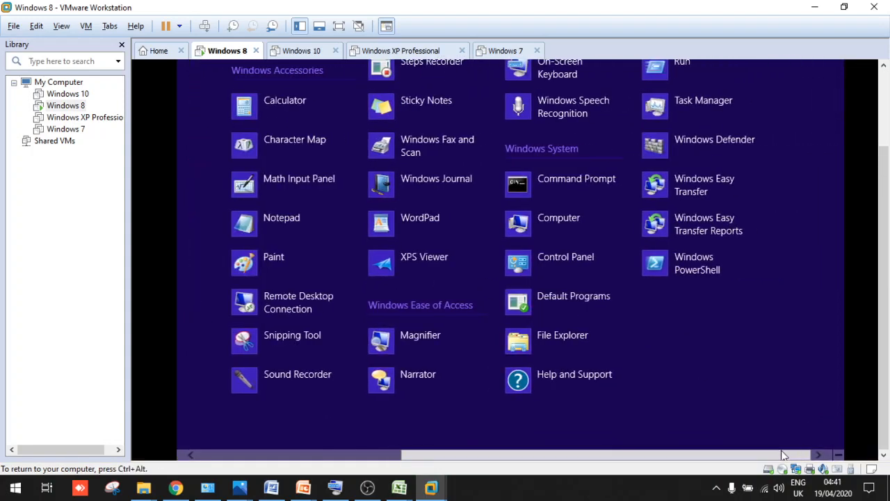
{"action": "left_click", "coordinate": [839, 453]}
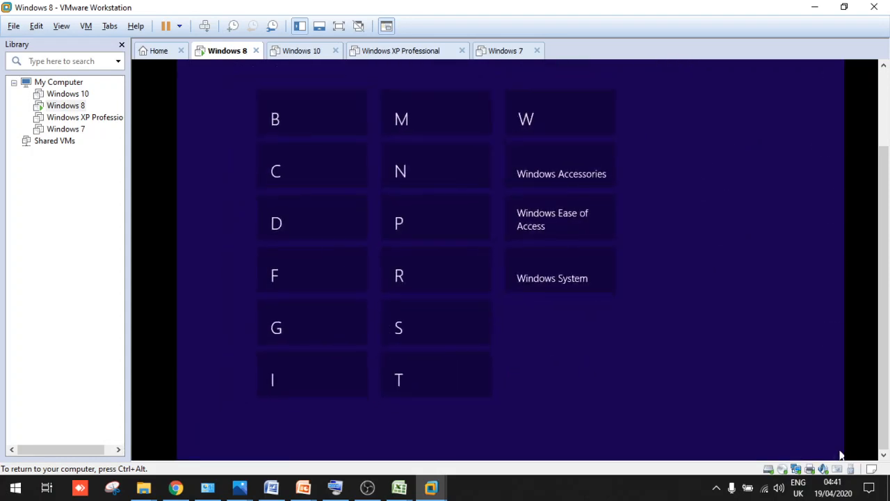
Jump to the C section of the apps list and launch Computer
{"action": "left_click", "coordinate": [269, 186]}
{"action": "scroll", "coordinate": [310, 393], "scroll_direction": "right", "scroll_amount": 2}
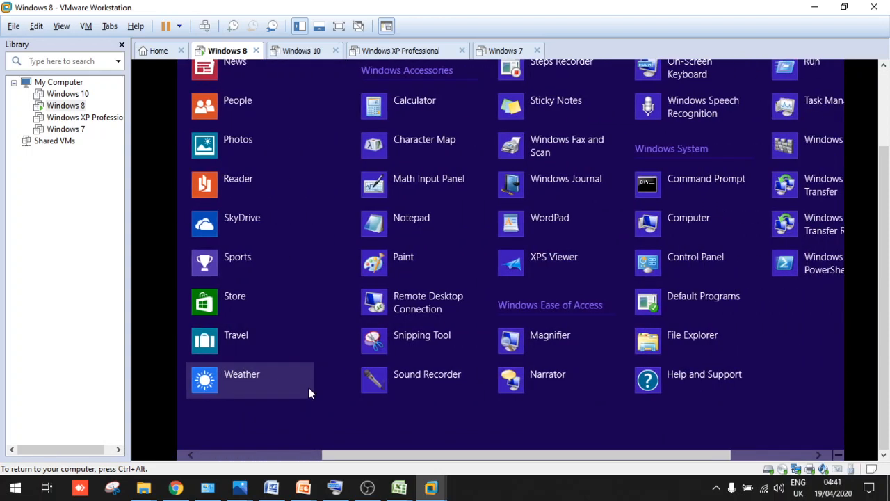
{"action": "scroll", "coordinate": [310, 393], "scroll_direction": "left", "scroll_amount": 2}
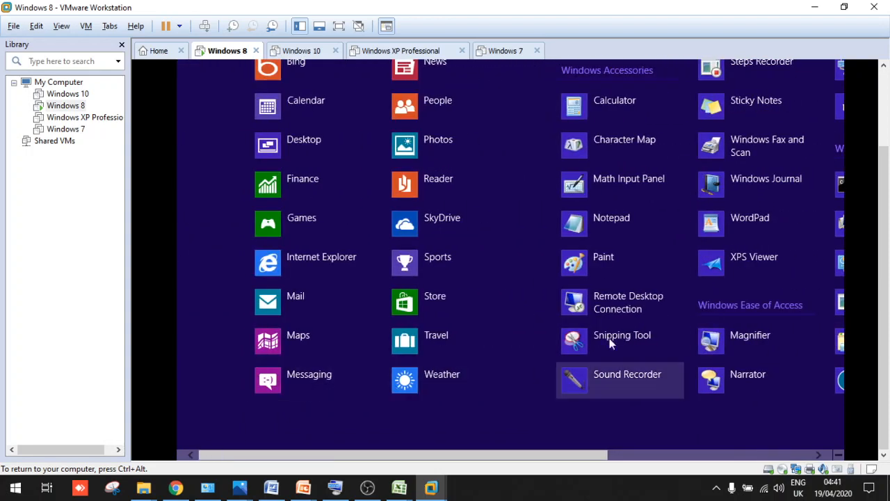
{"action": "scroll", "coordinate": [606, 431], "scroll_direction": "right", "scroll_amount": 1}
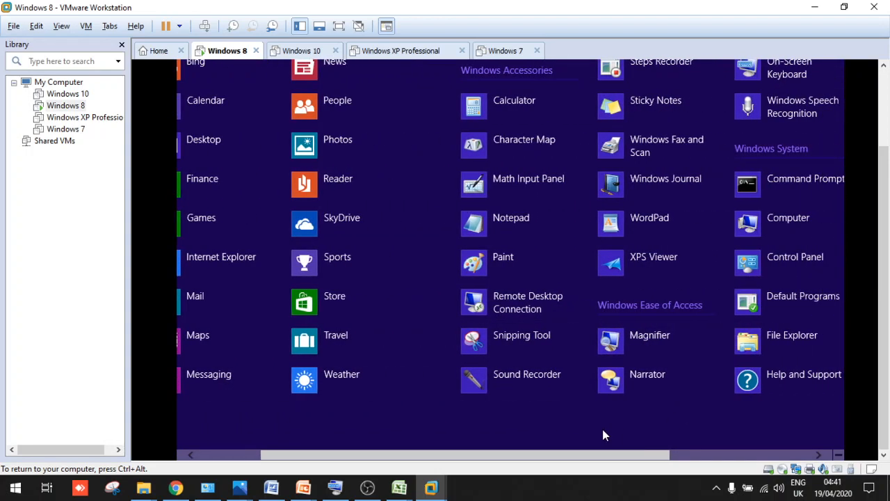
{"action": "left_click", "coordinate": [748, 221]}
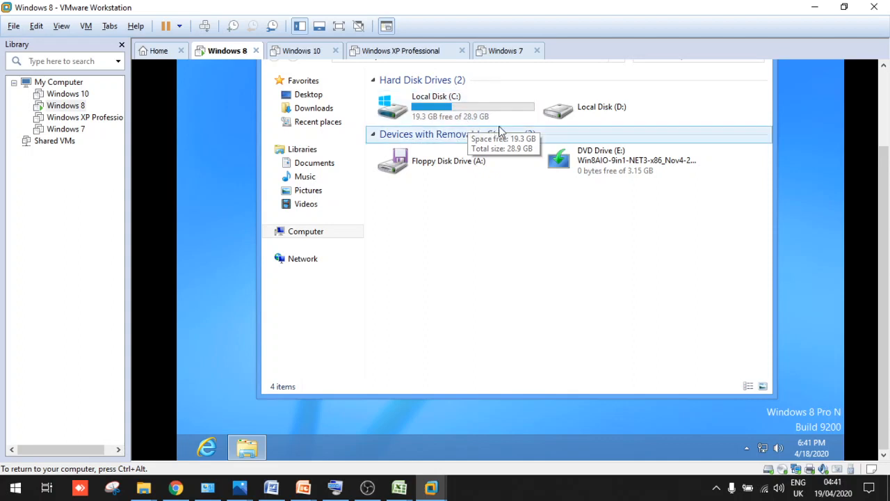
Select Local Disk (D:) in Computer and bring up its context menu
{"action": "left_click", "coordinate": [576, 117]}
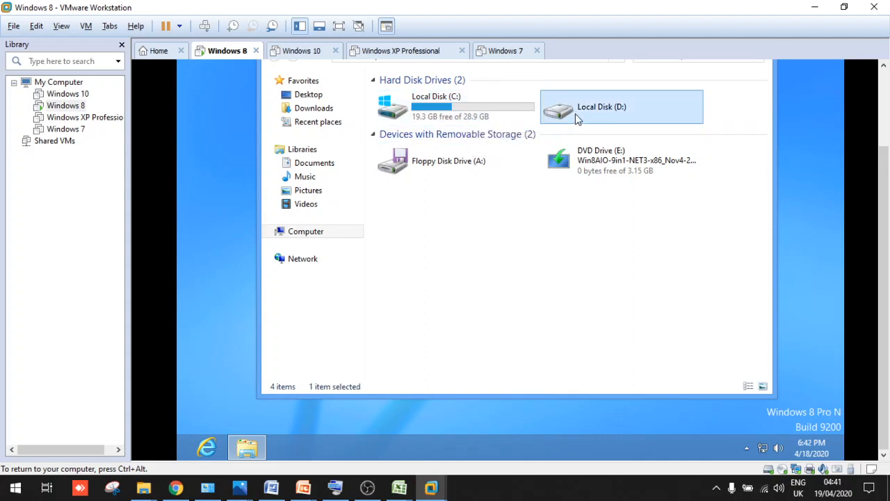
{"action": "right_click", "coordinate": [575, 115]}
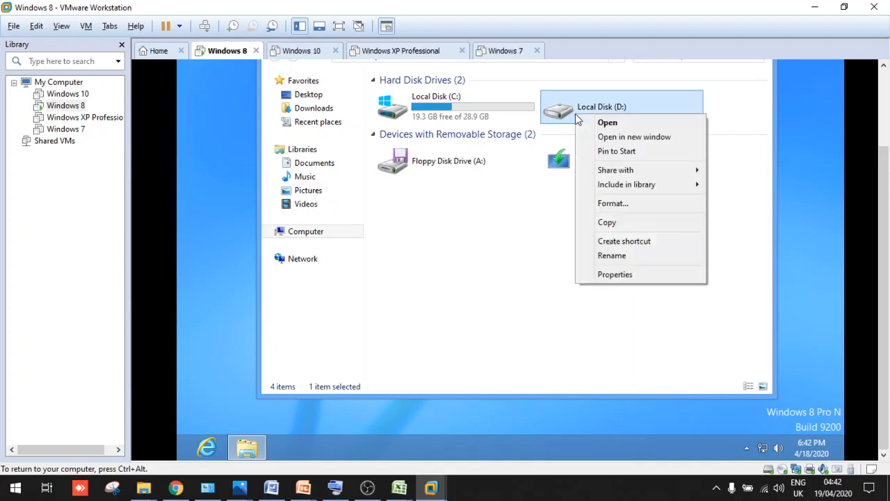
Quick-format Local Disk (D:) as NTFS, confirm the data-erase warning, and close the Format window
{"action": "left_click", "coordinate": [608, 211]}
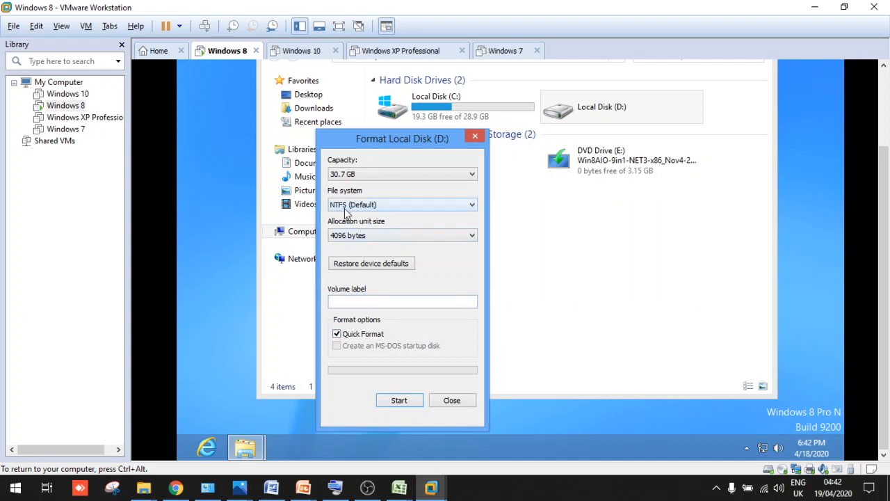
{"action": "left_click", "coordinate": [394, 402]}
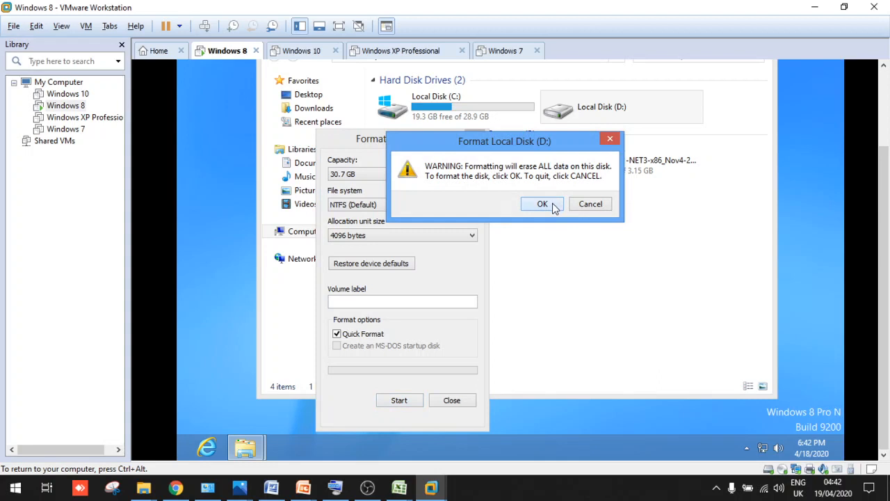
{"action": "left_click", "coordinate": [554, 207]}
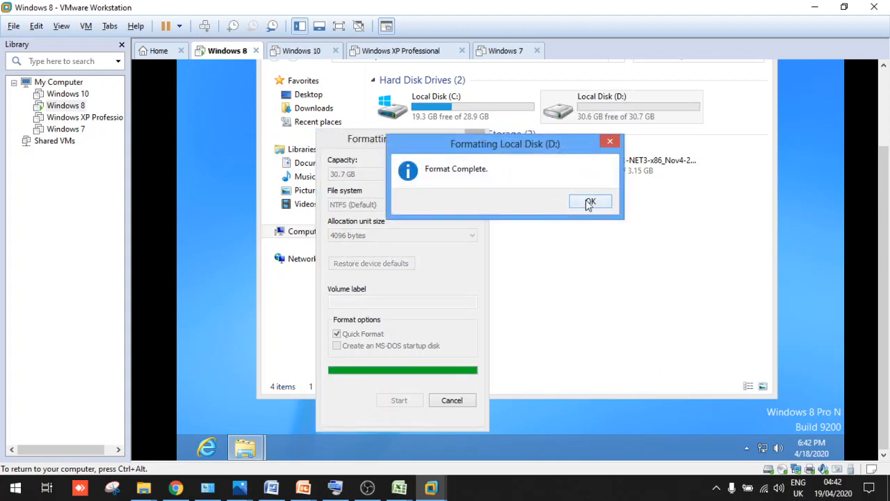
{"action": "left_click", "coordinate": [577, 206]}
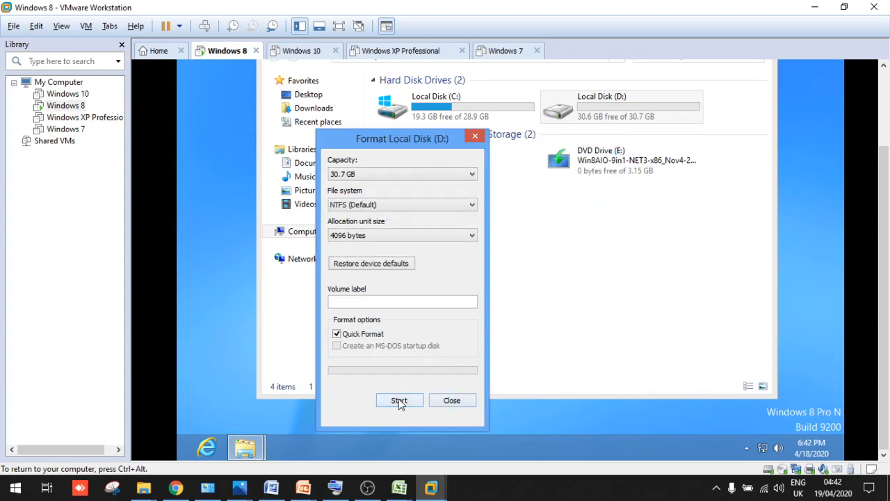
{"action": "left_click", "coordinate": [452, 401]}
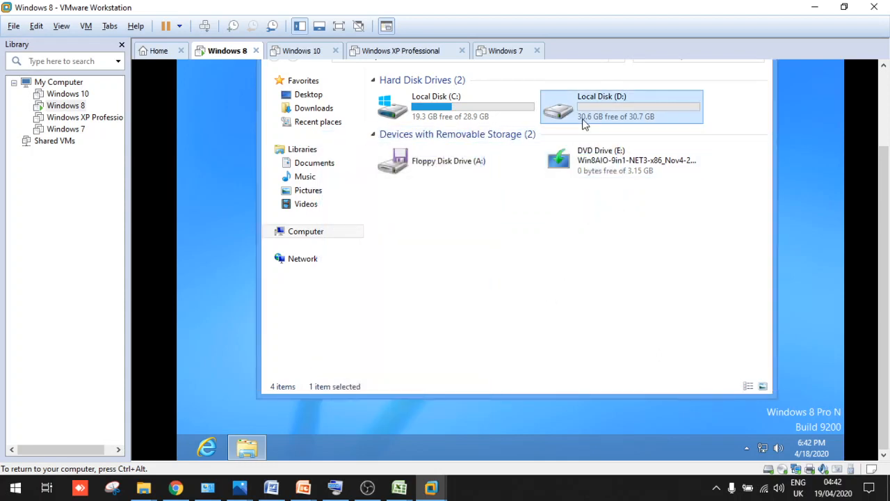
Open Local Disk (D:) to confirm it is empty, then minimize its window to the desktop
{"action": "double_click", "coordinate": [584, 121]}
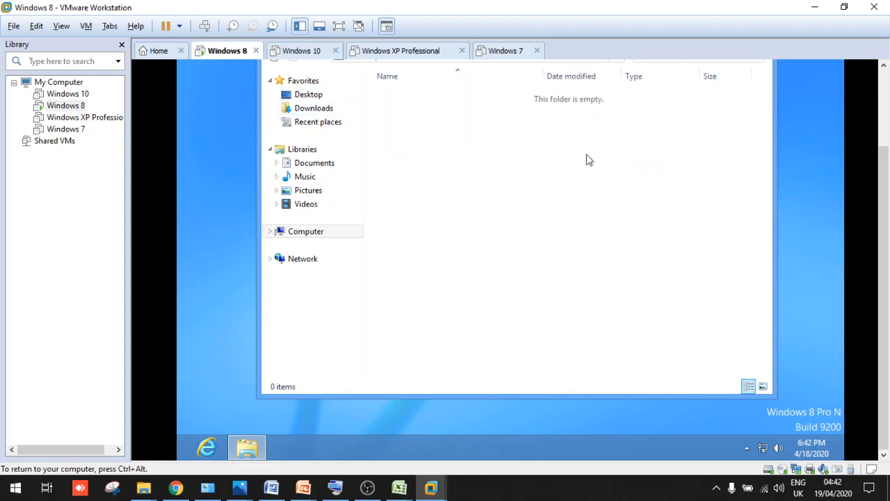
{"action": "left_click_drag", "start_coordinate": [886, 199], "coordinate": [885, 160]}
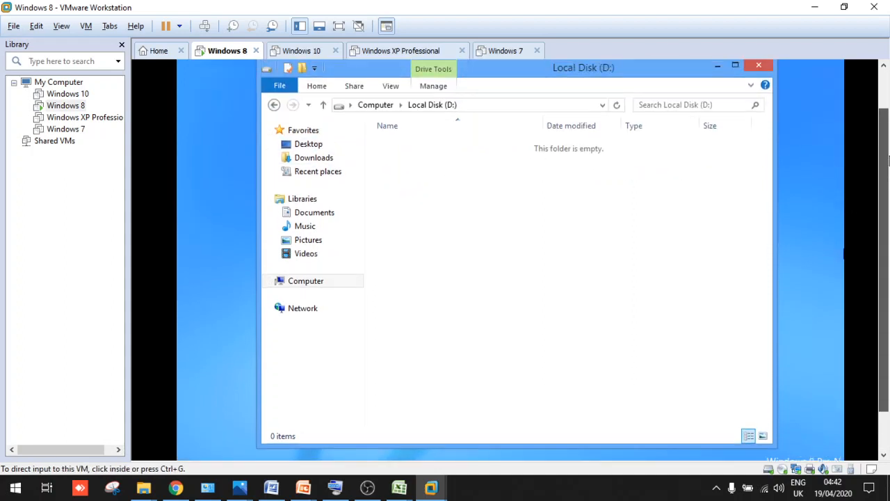
{"action": "left_click", "coordinate": [717, 68]}
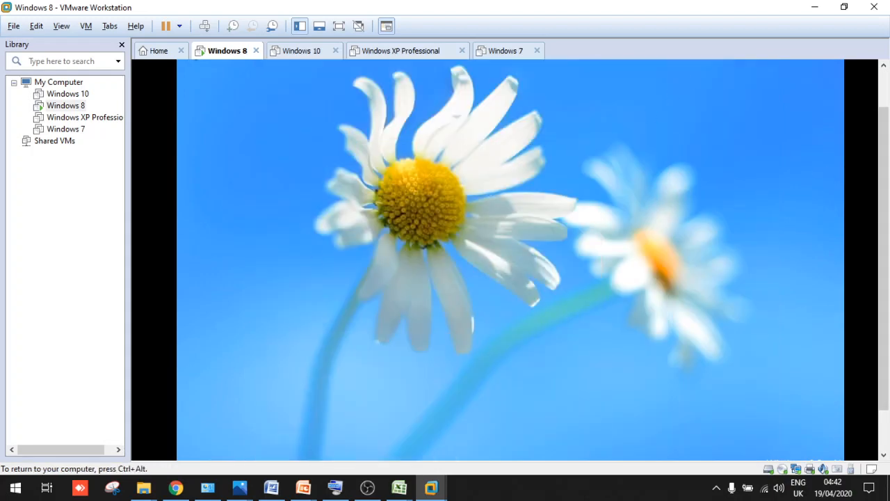